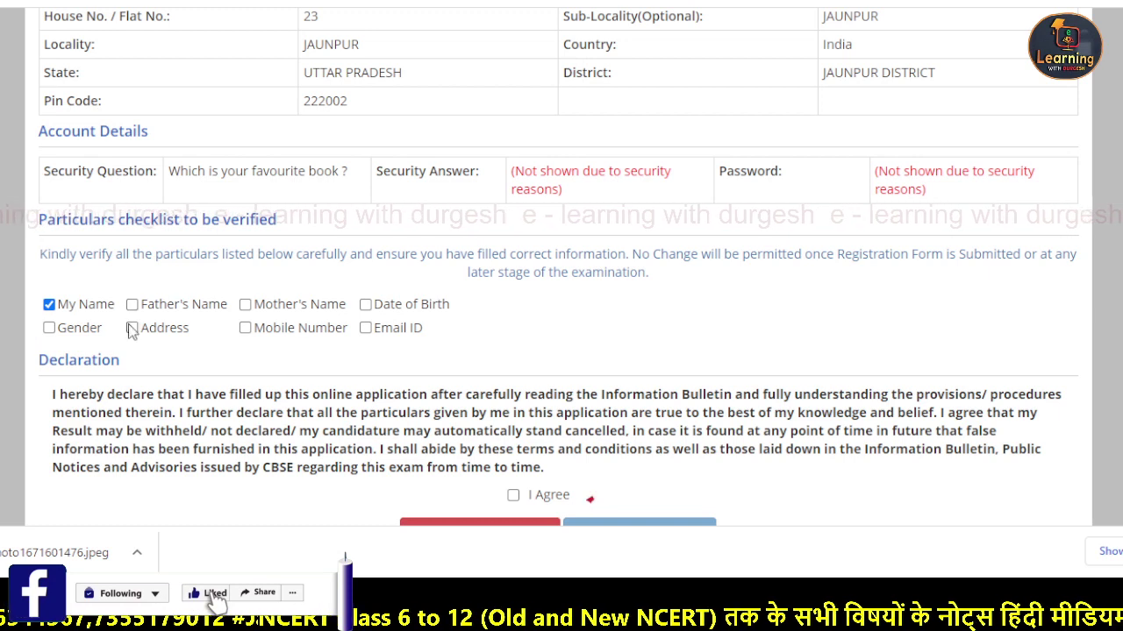
Mark Mother's Name and Date of Birth as verified, accept the declaration, and submit for an OTP
click(246, 307)
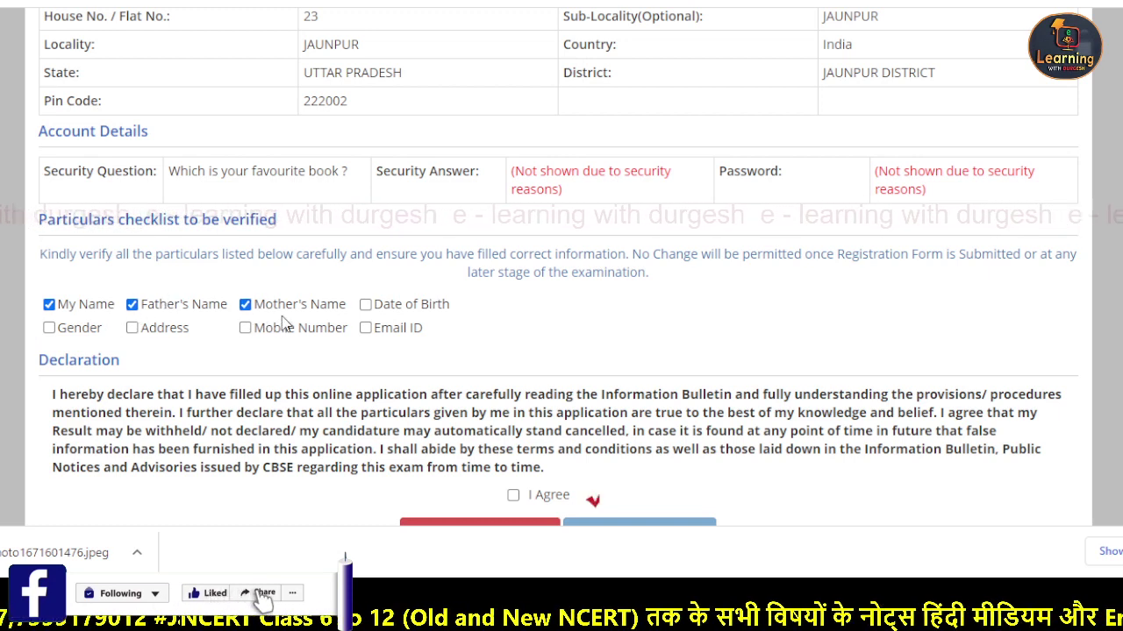
click(366, 306)
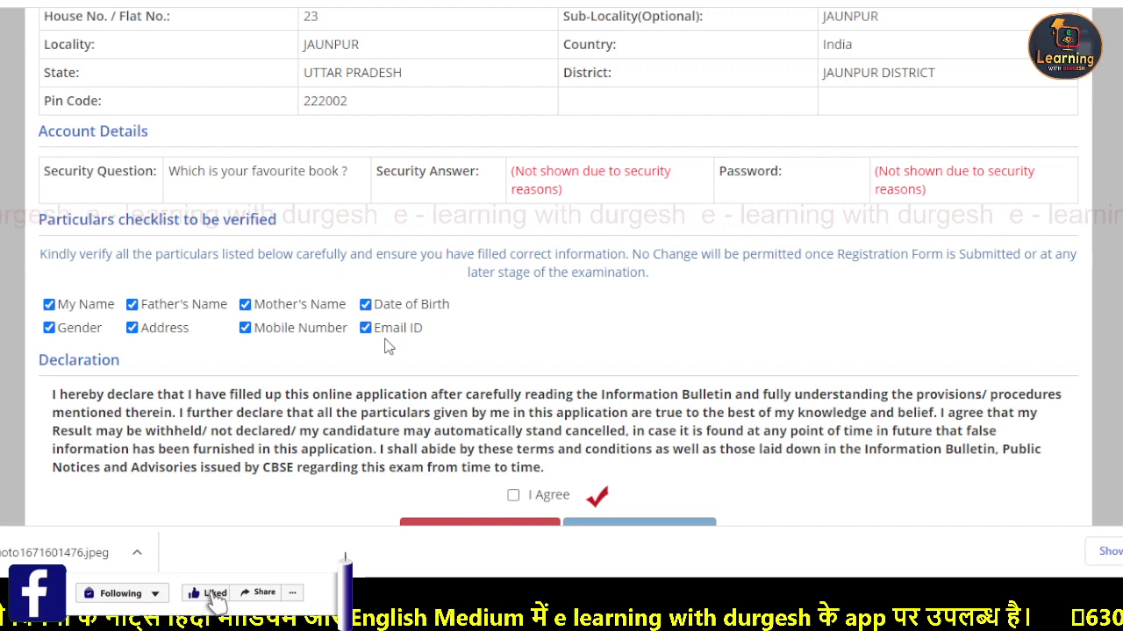
click(513, 497)
scroll(492, 439, down, 1)
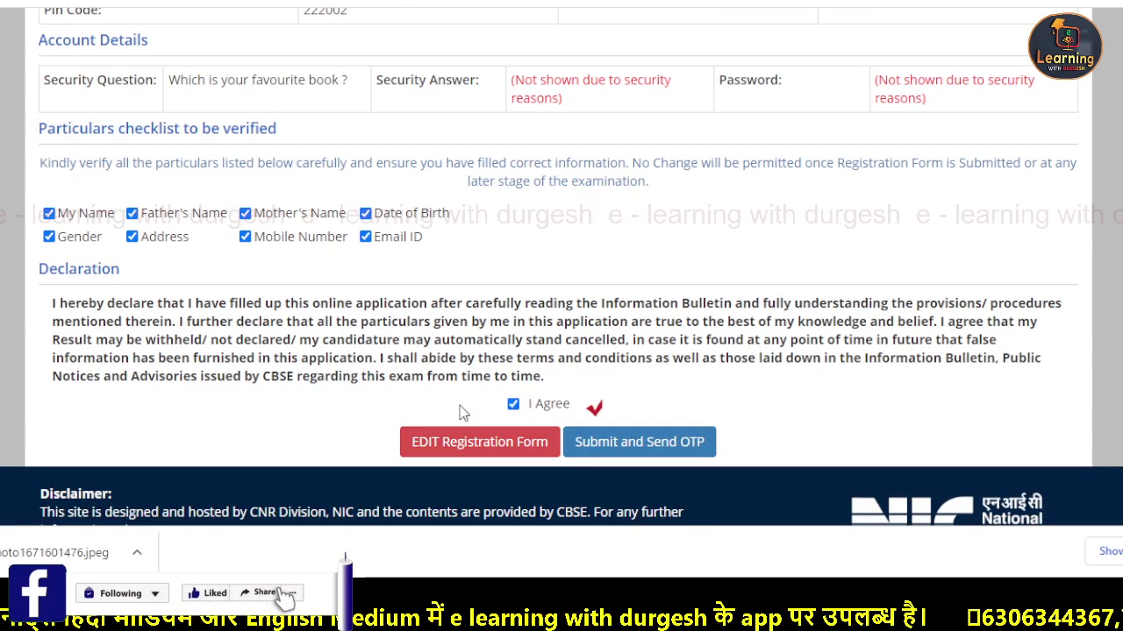
click(667, 449)
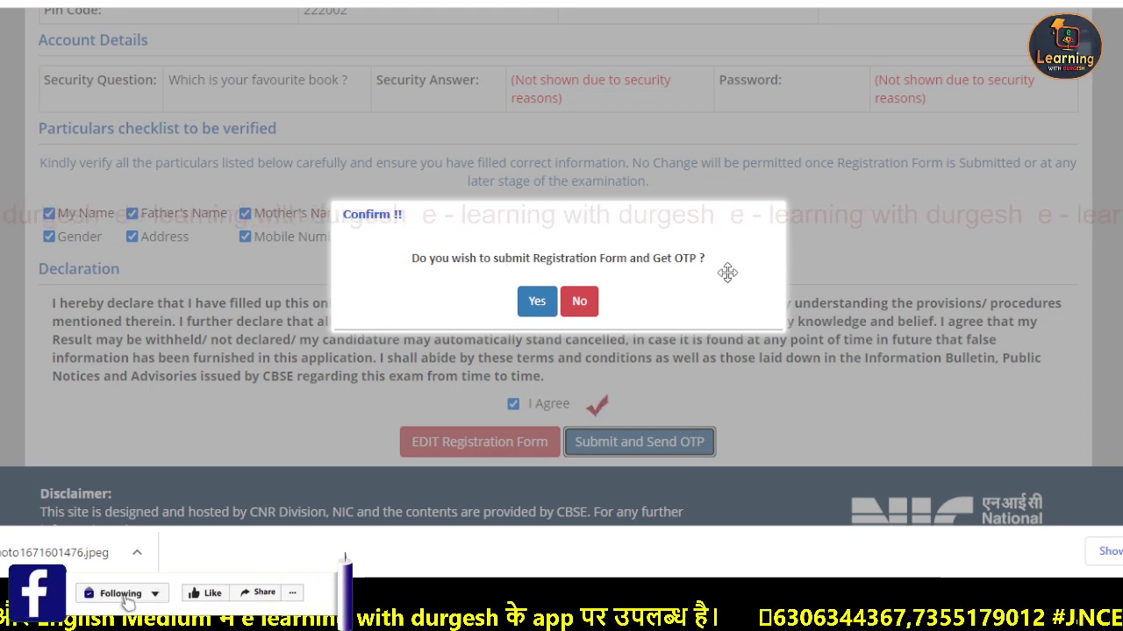
Confirm submission, enter the mobile OTP and submit the registration form
click(544, 301)
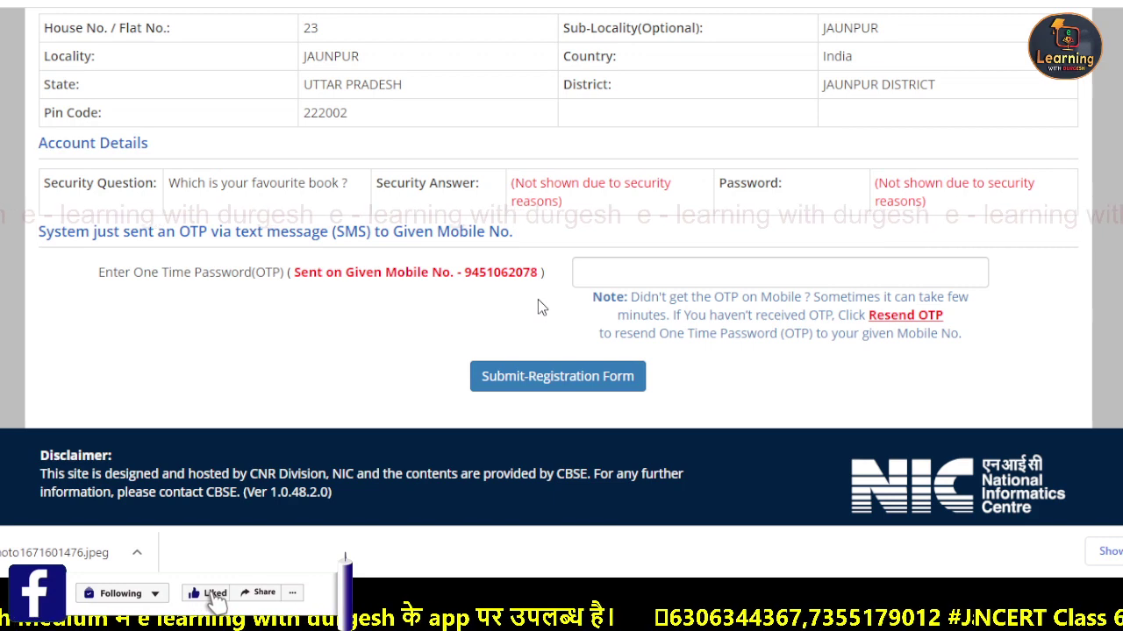
scroll(539, 306, up, 1)
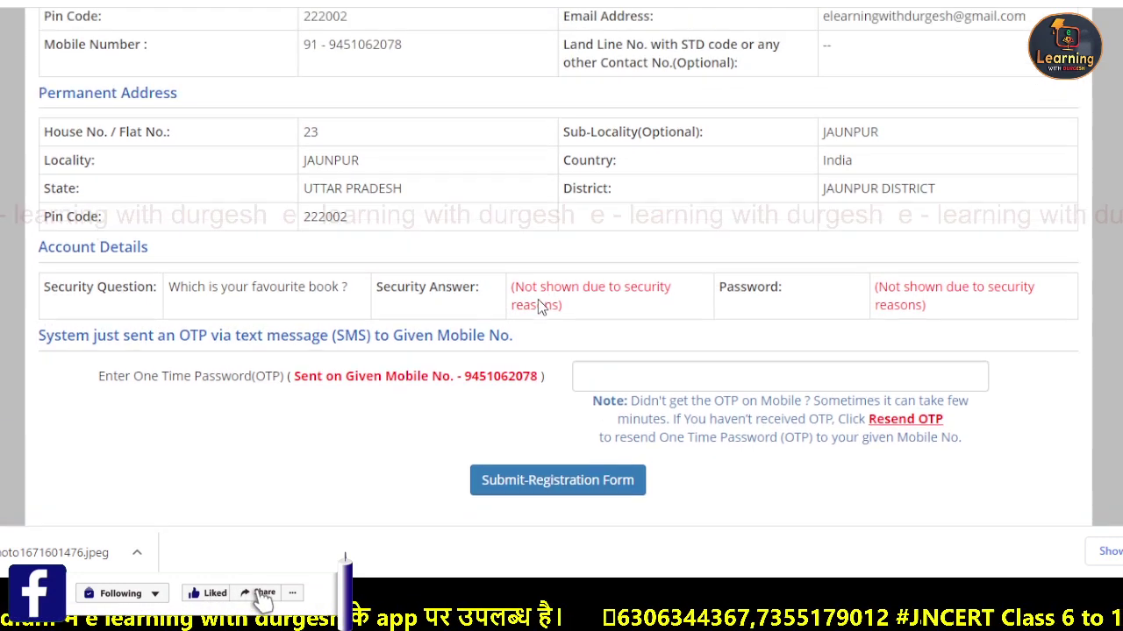
scroll(538, 302, up, 1)
scroll(538, 302, down, 2)
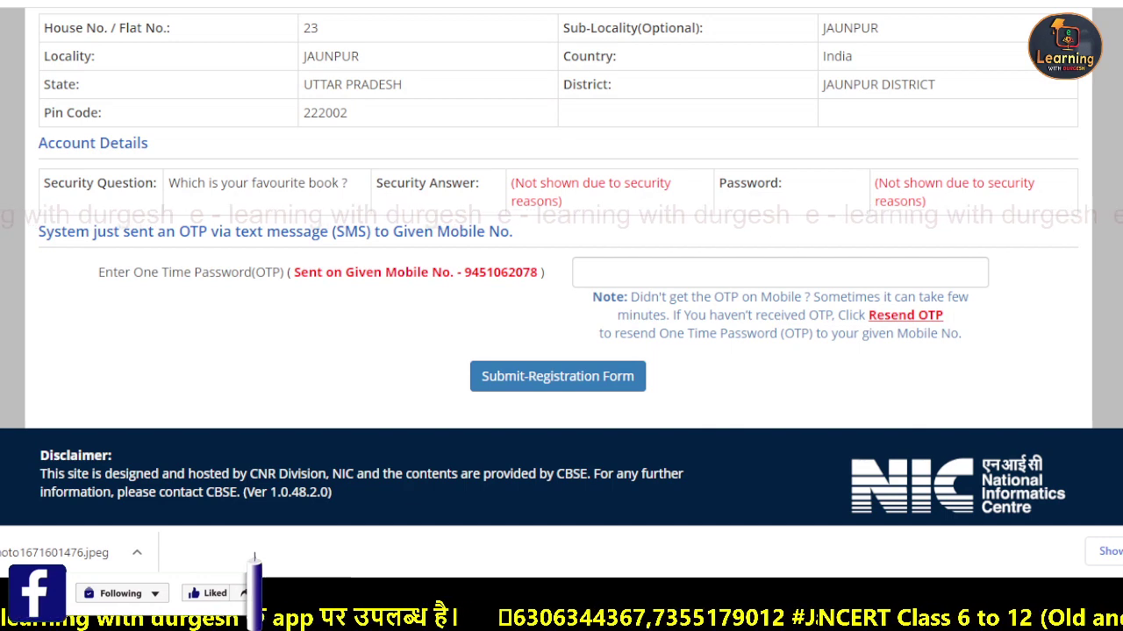
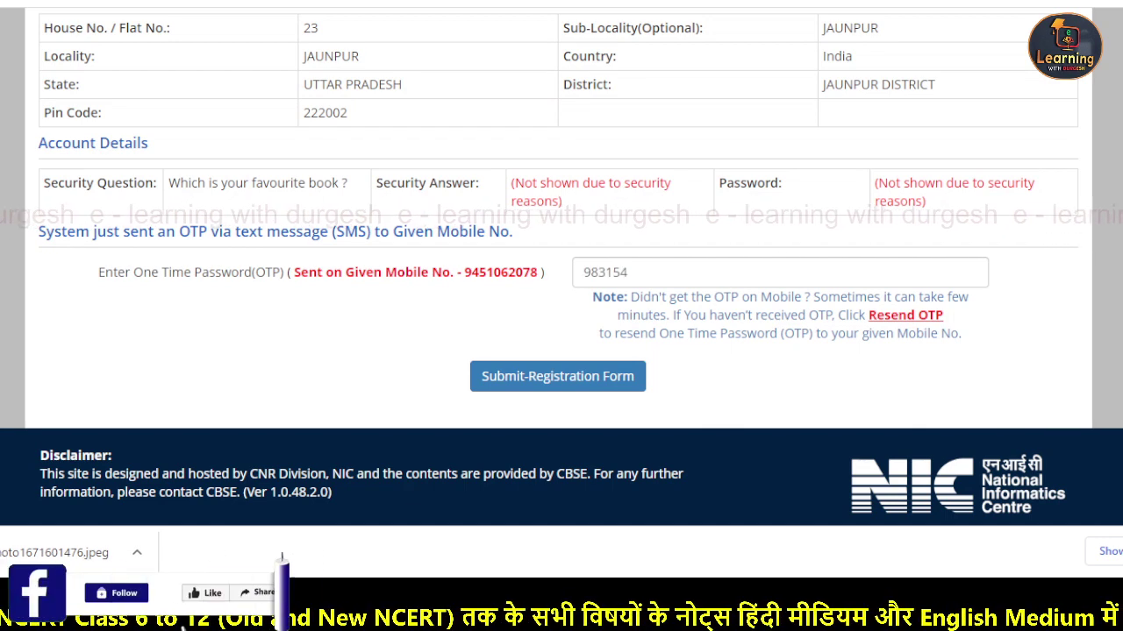
click(610, 277)
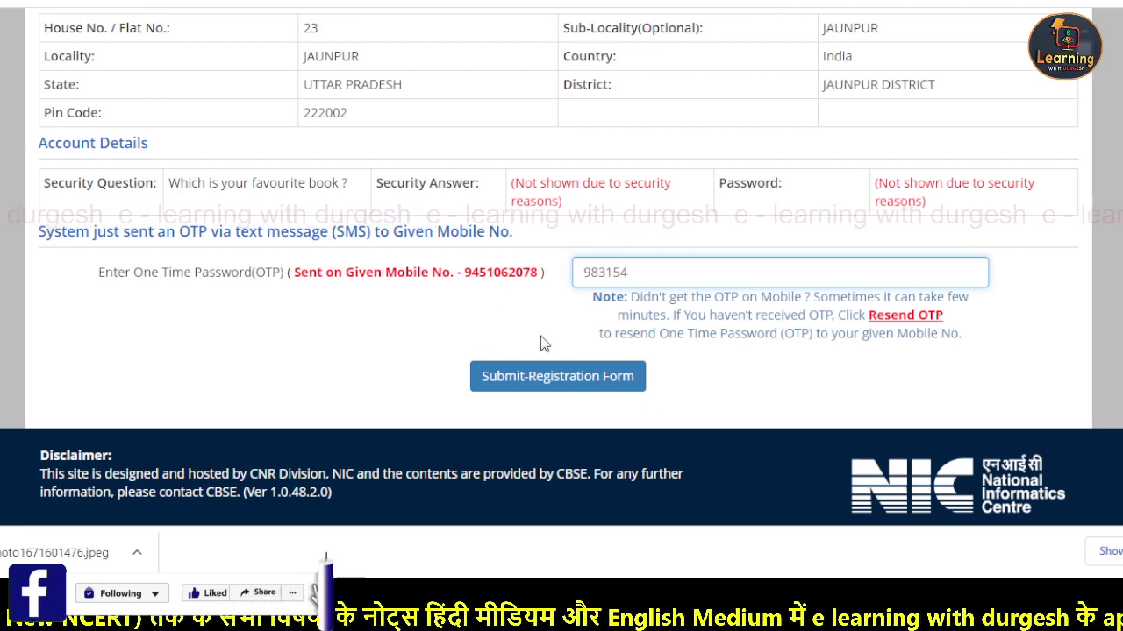
click(537, 373)
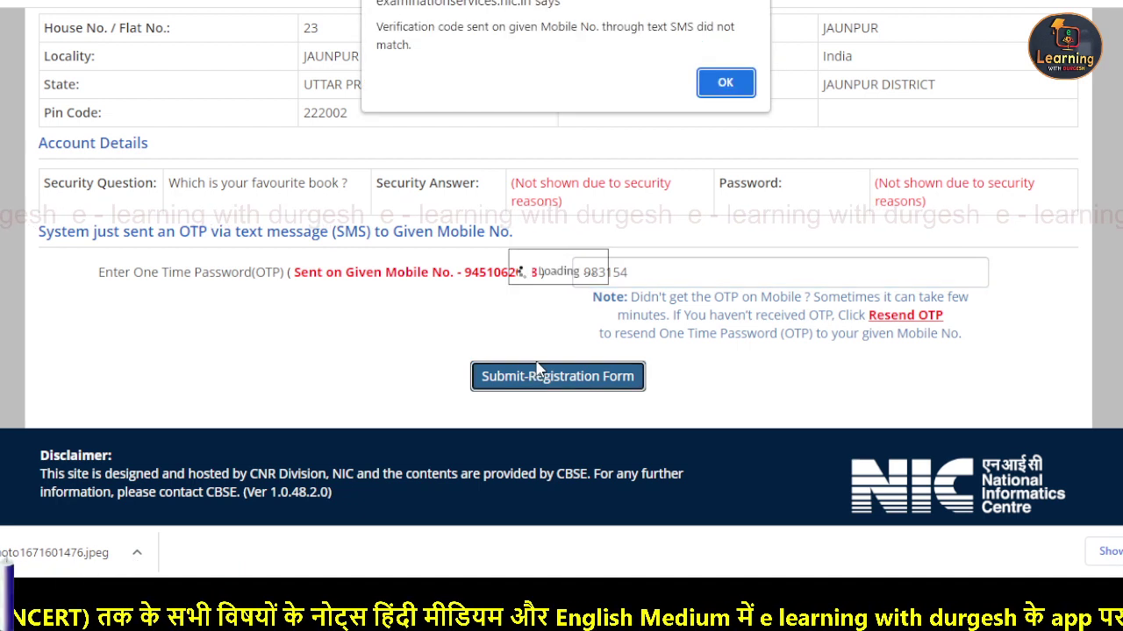
Dismiss the OTP mismatch alert, correct the OTP and resubmit the registration form
click(723, 88)
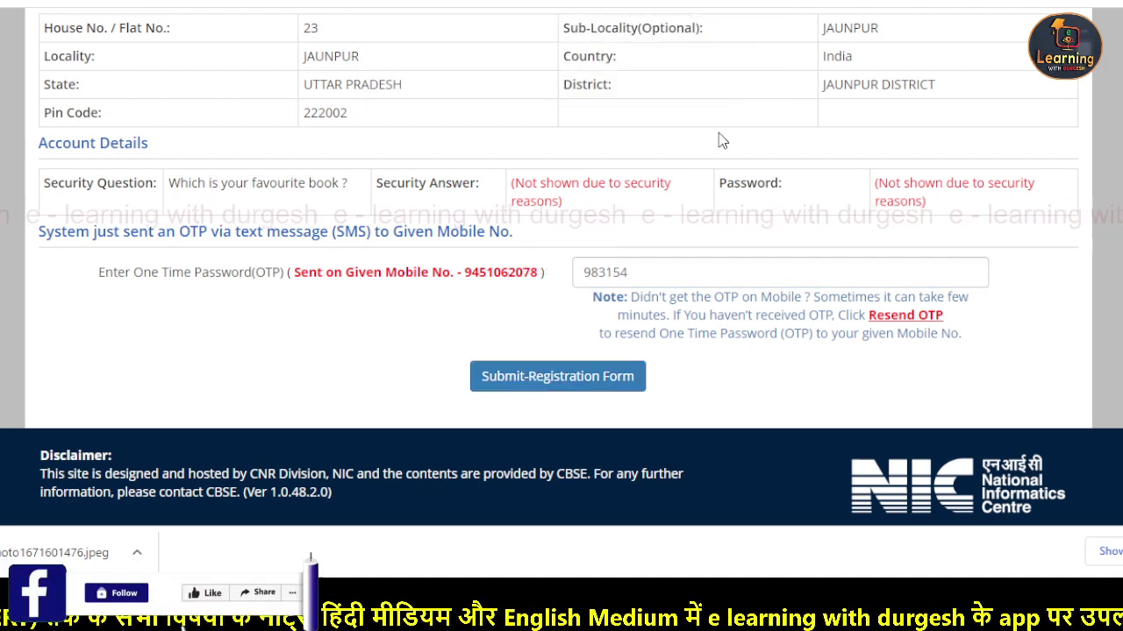
click(713, 265)
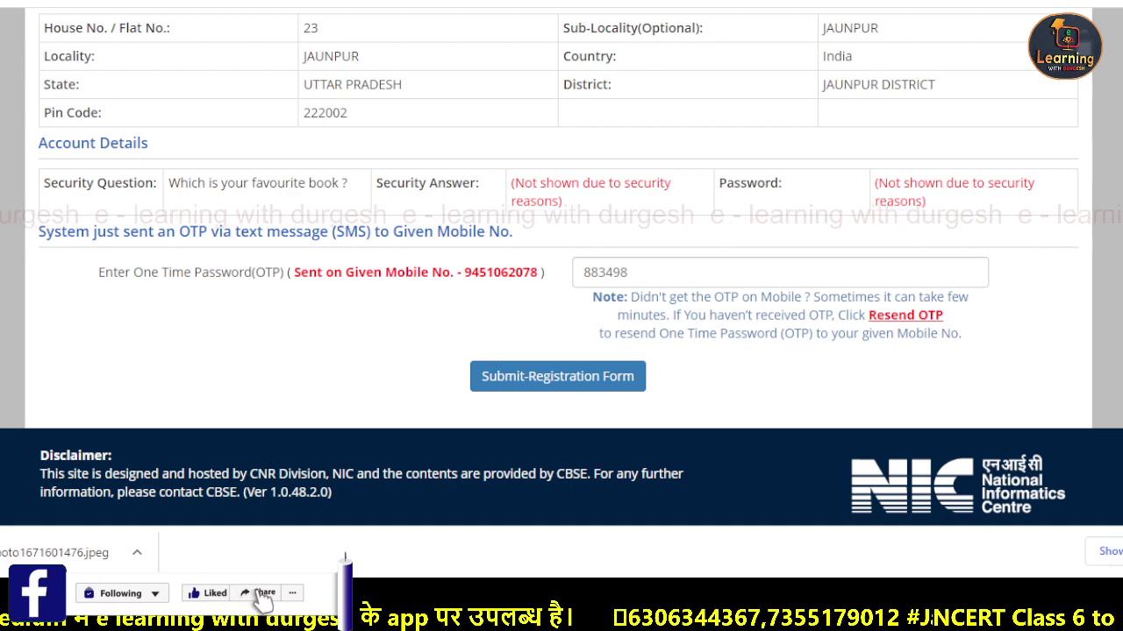
click(570, 385)
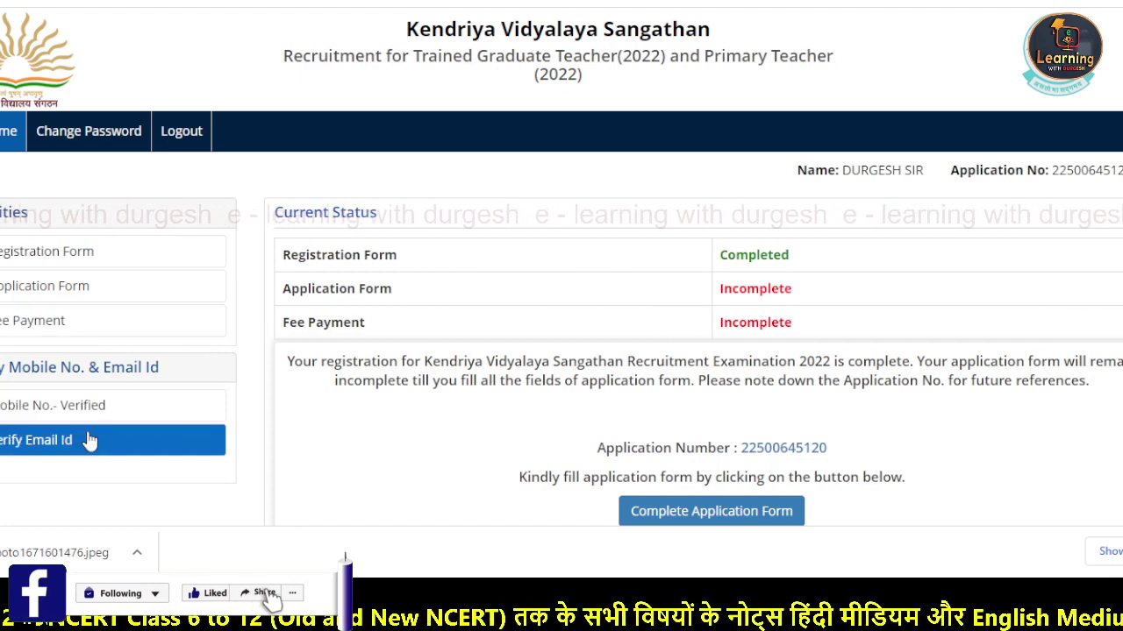
Begin the application form and open its Personal Detail step from the Application Status page
scroll(188, 416, down, 1)
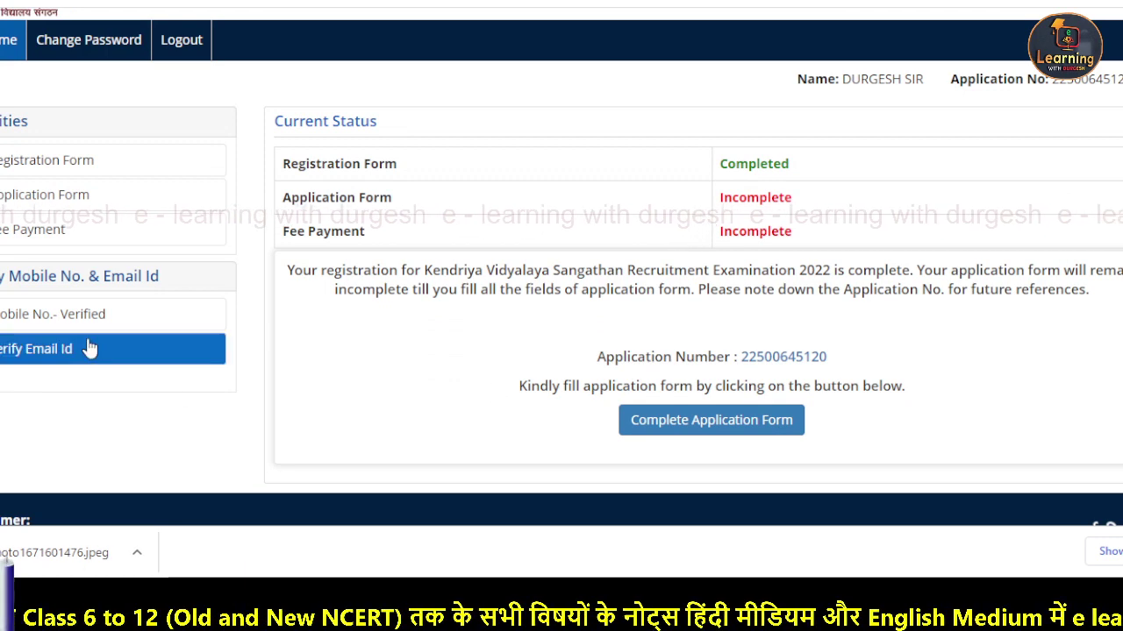
click(729, 424)
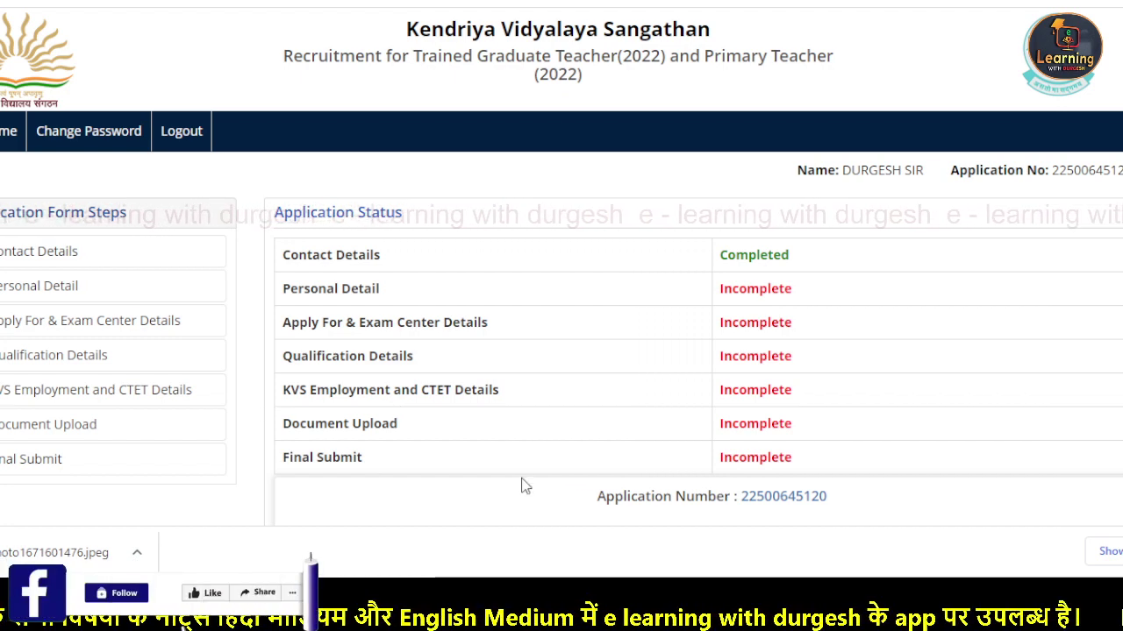
scroll(632, 454, down, 1)
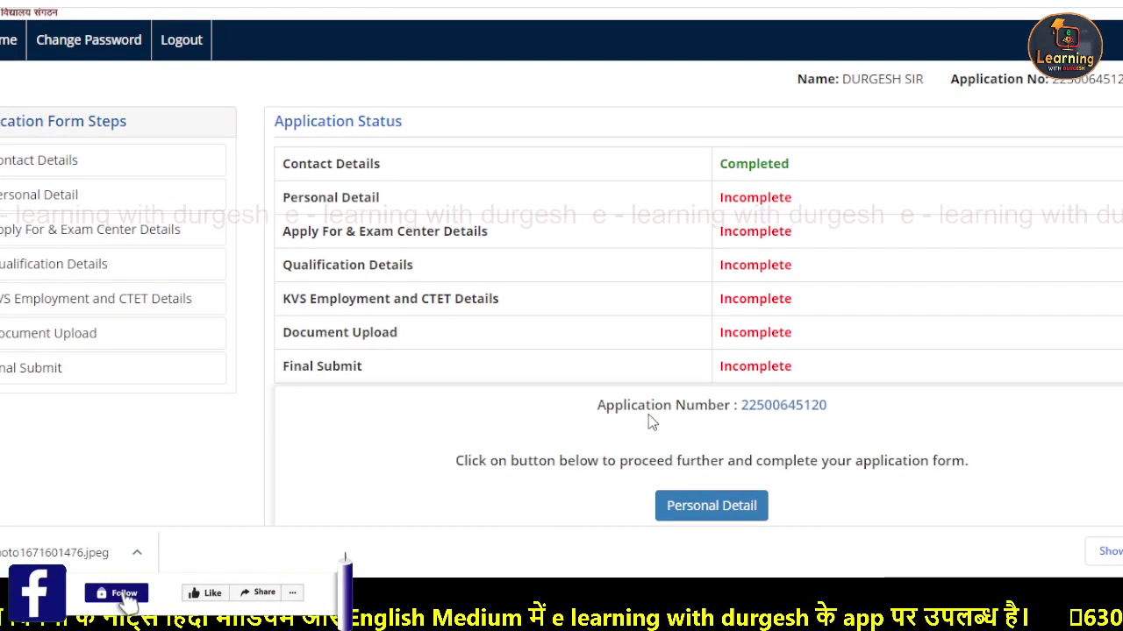
click(710, 507)
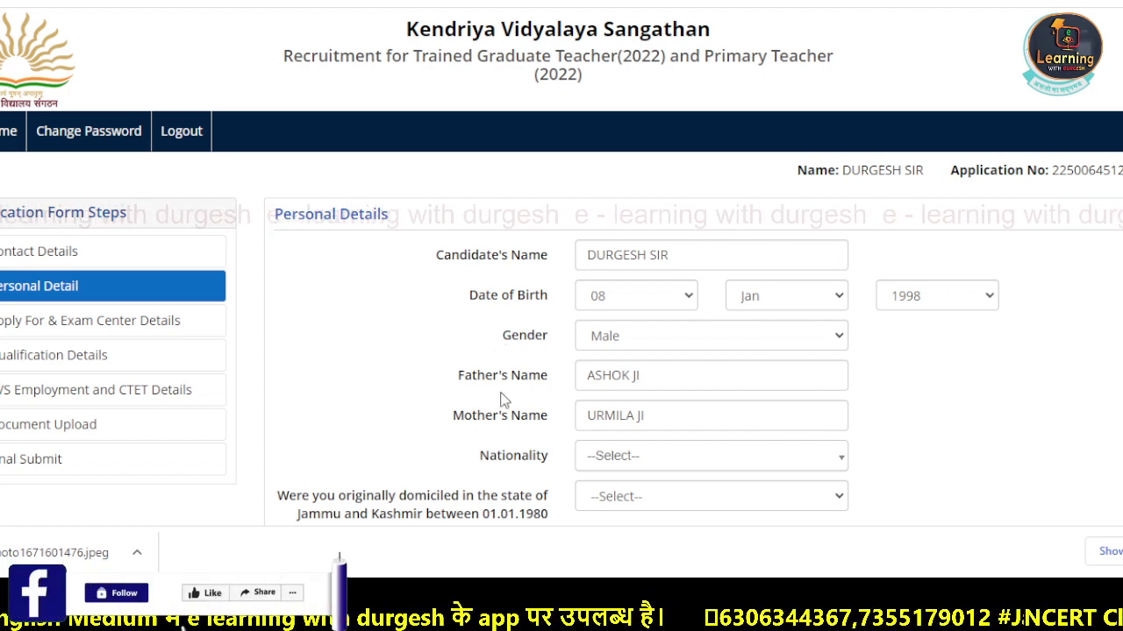
scroll(504, 399, down, 1)
Choose Indian as Nationality and No for the Jammu and Kashmir domicile question
click(600, 372)
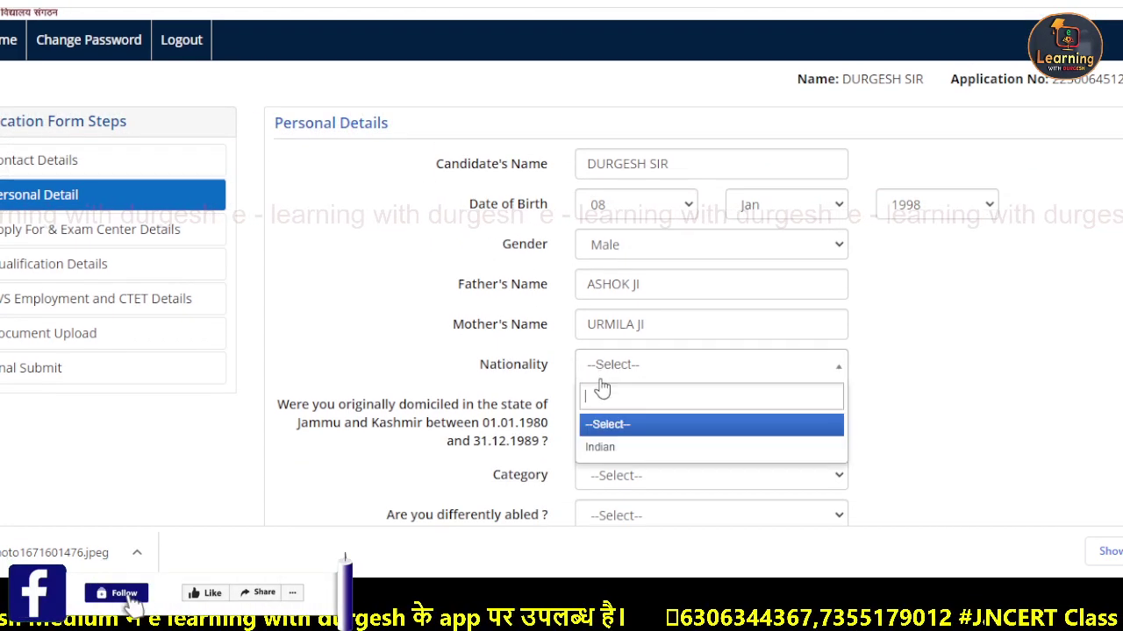
click(618, 448)
scroll(632, 414, down, 1)
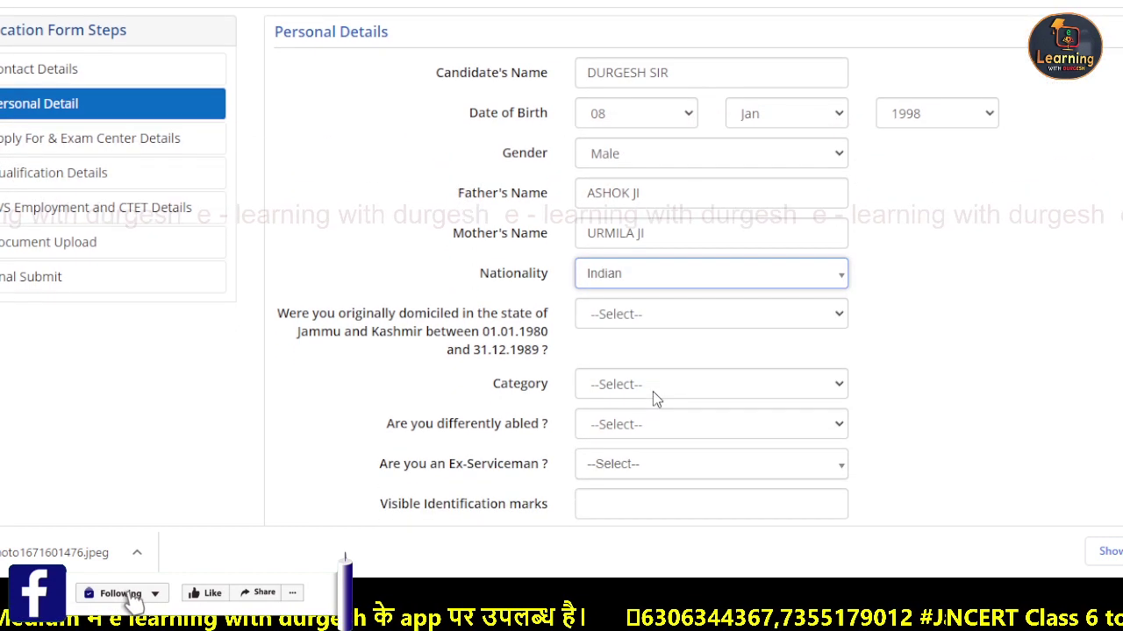
click(638, 318)
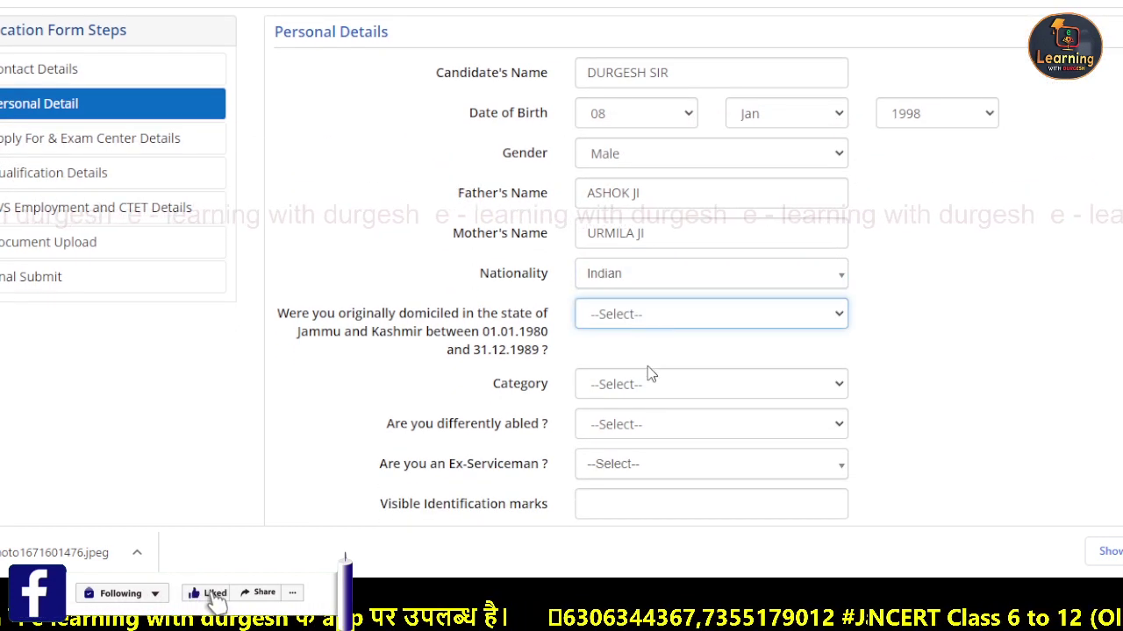
click(691, 396)
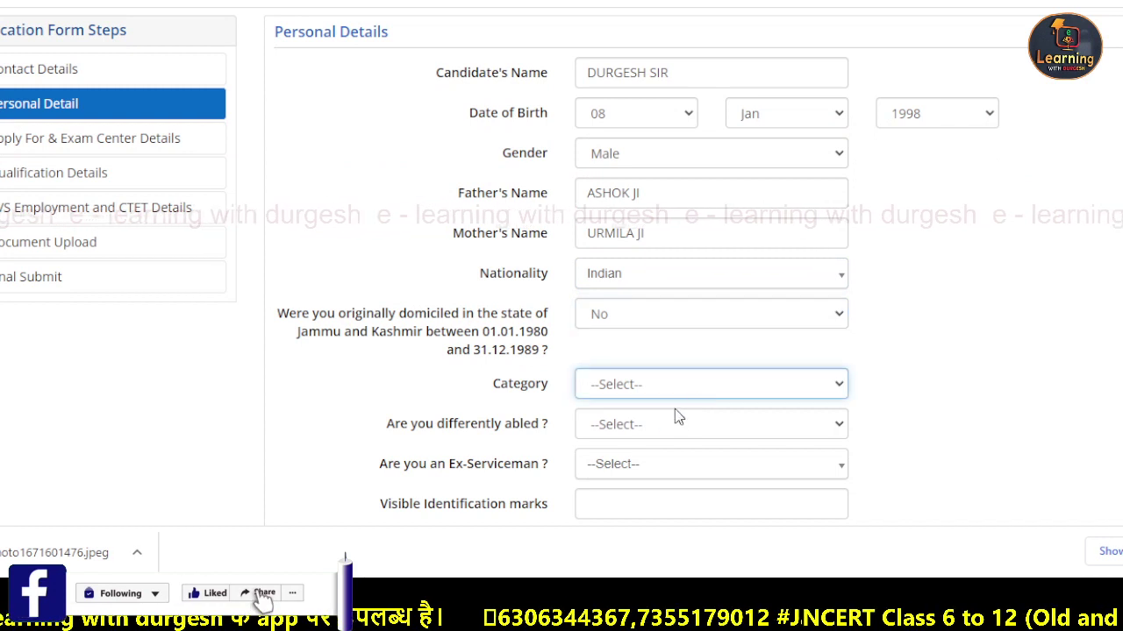
click(654, 482)
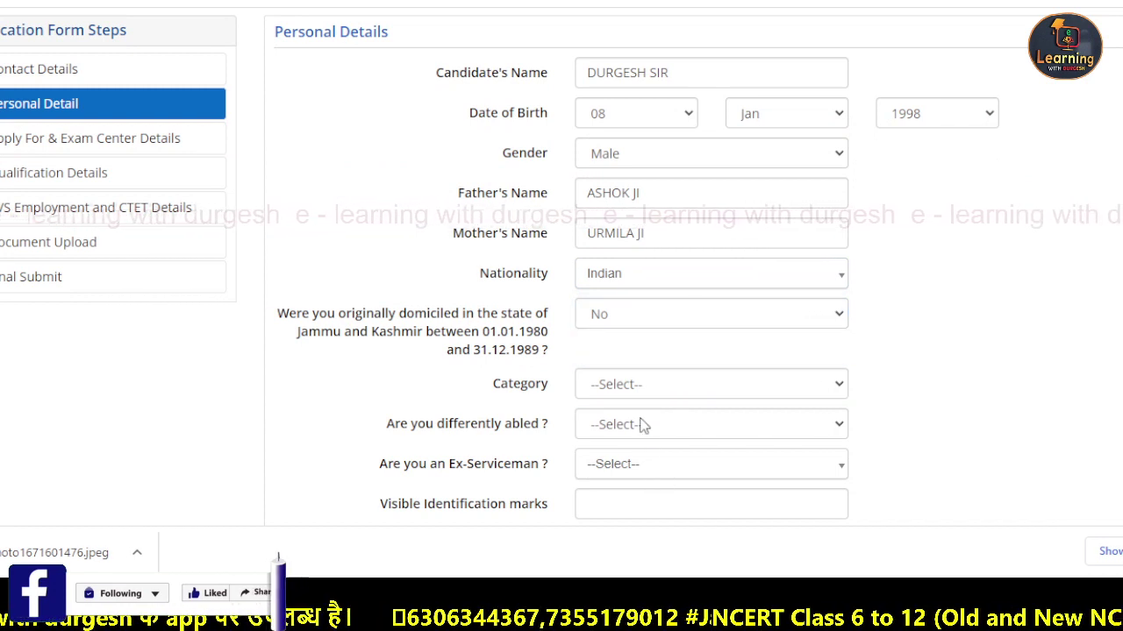
click(649, 392)
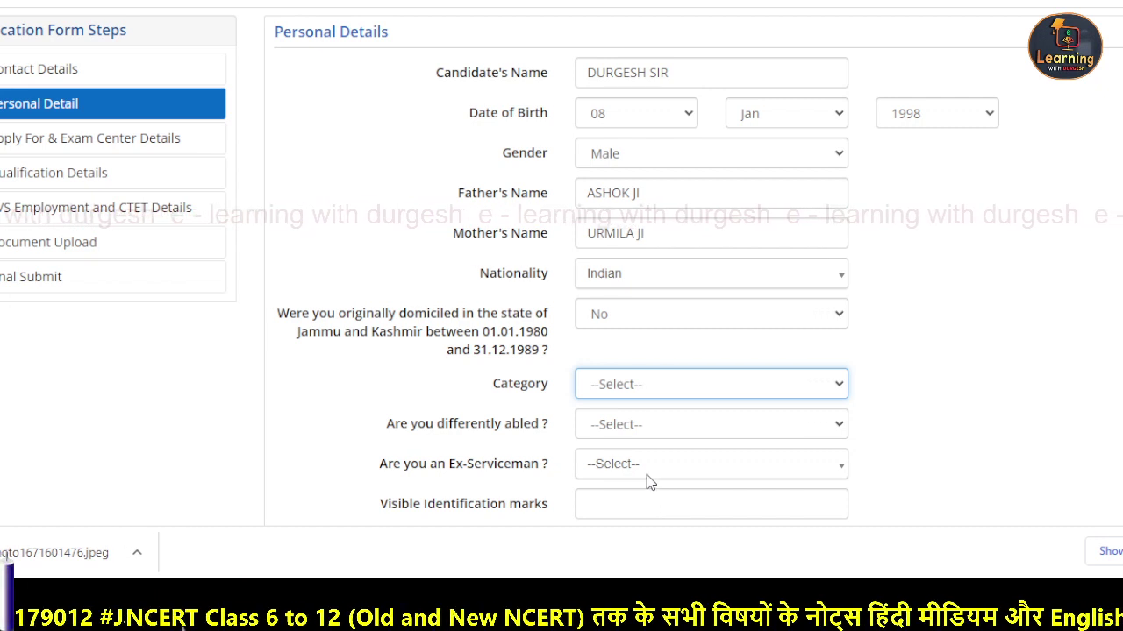
Choose EWS category and answer No to both the differently abled and Ex-Serviceman questions
click(646, 473)
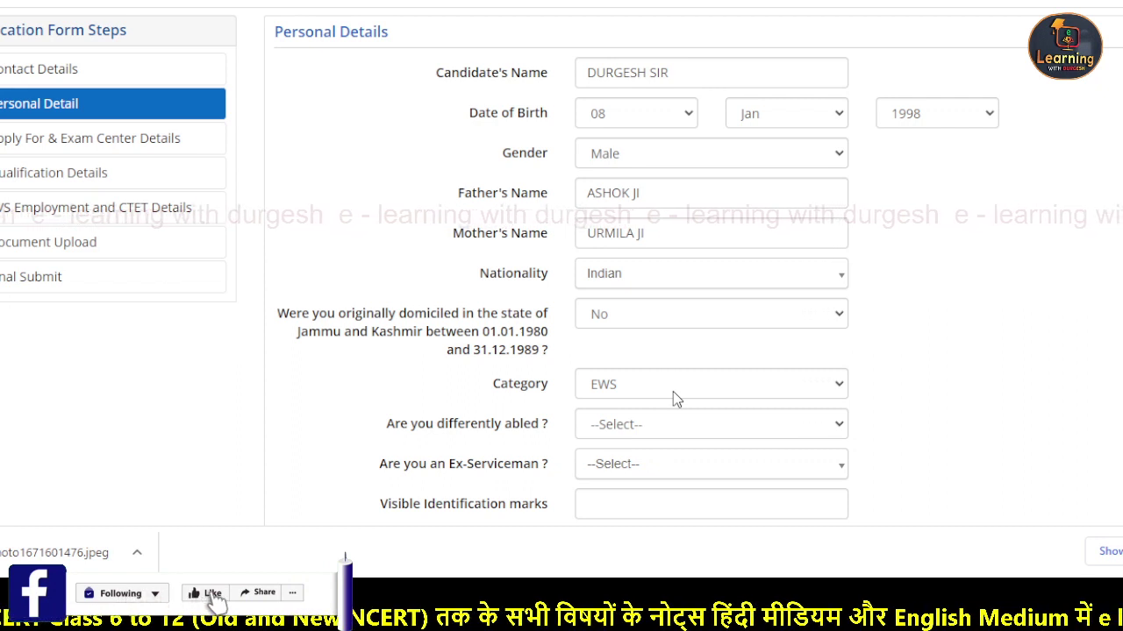
click(589, 427)
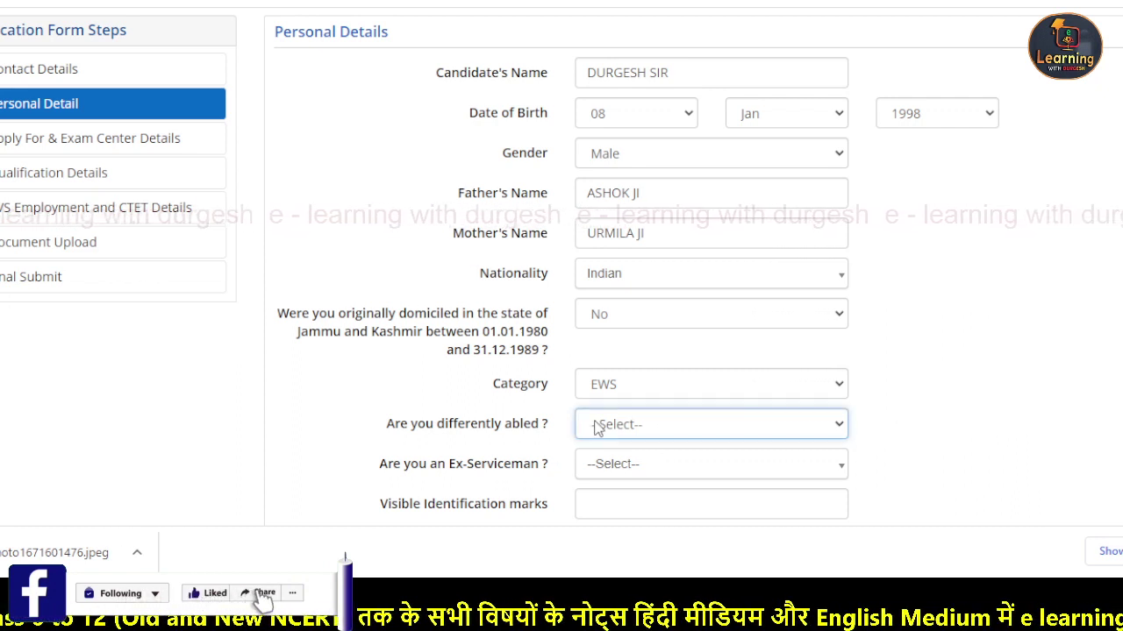
click(625, 492)
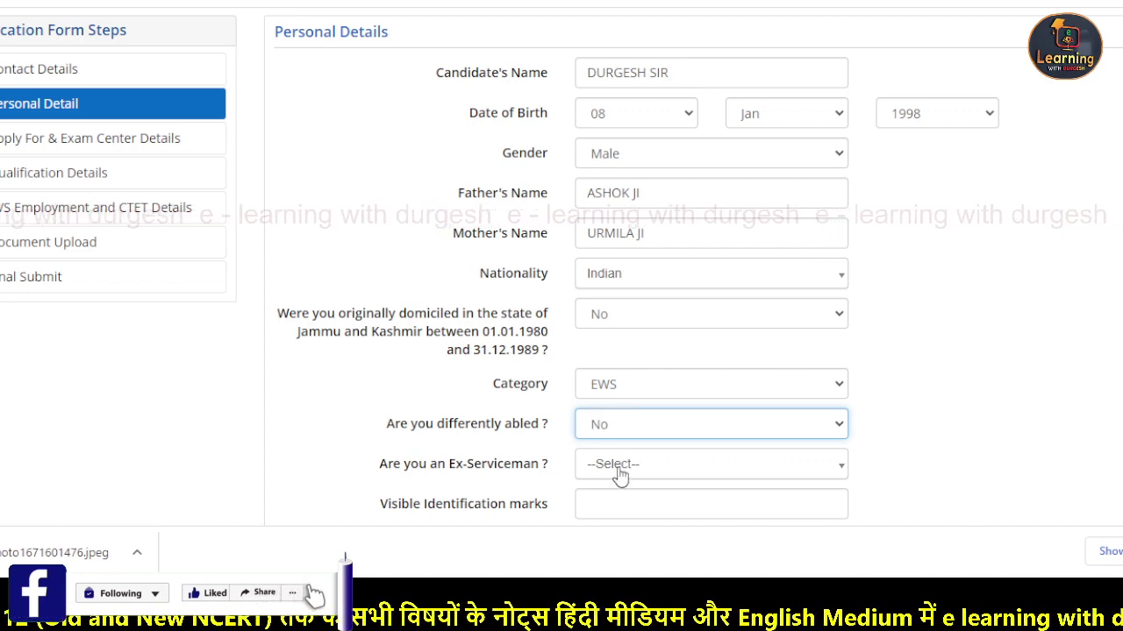
click(621, 465)
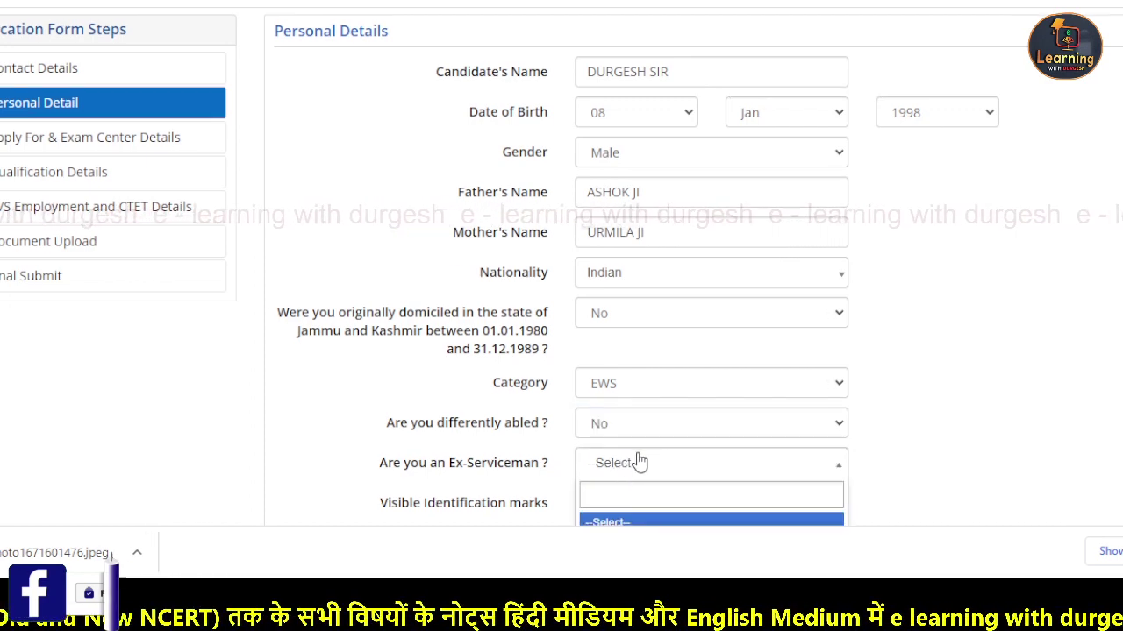
scroll(632, 438, down, 2)
click(620, 387)
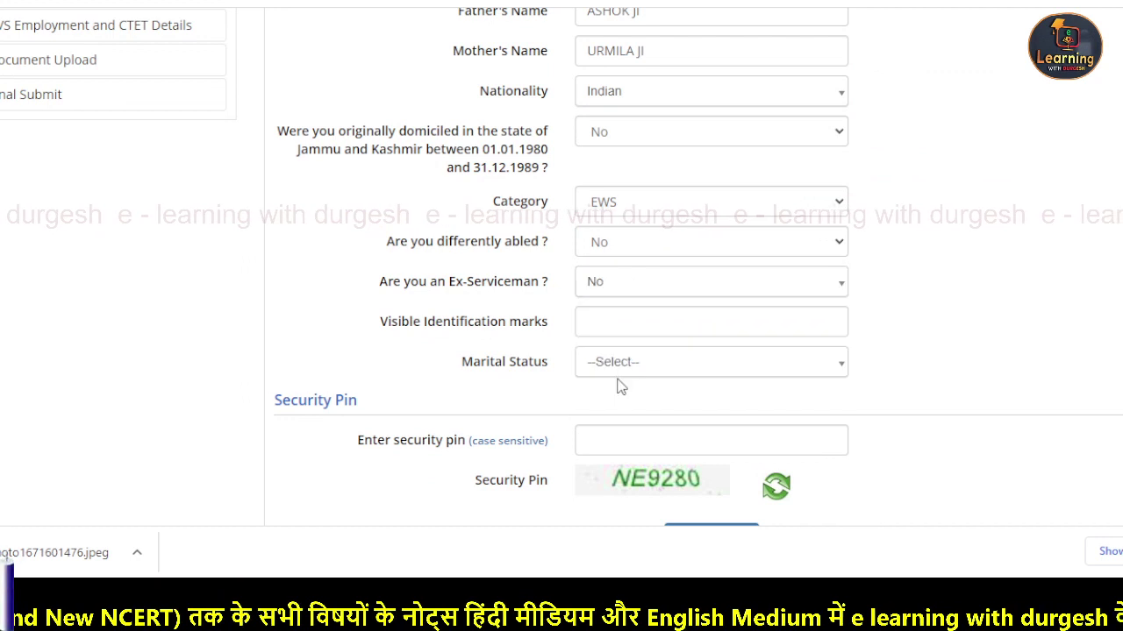
click(581, 321)
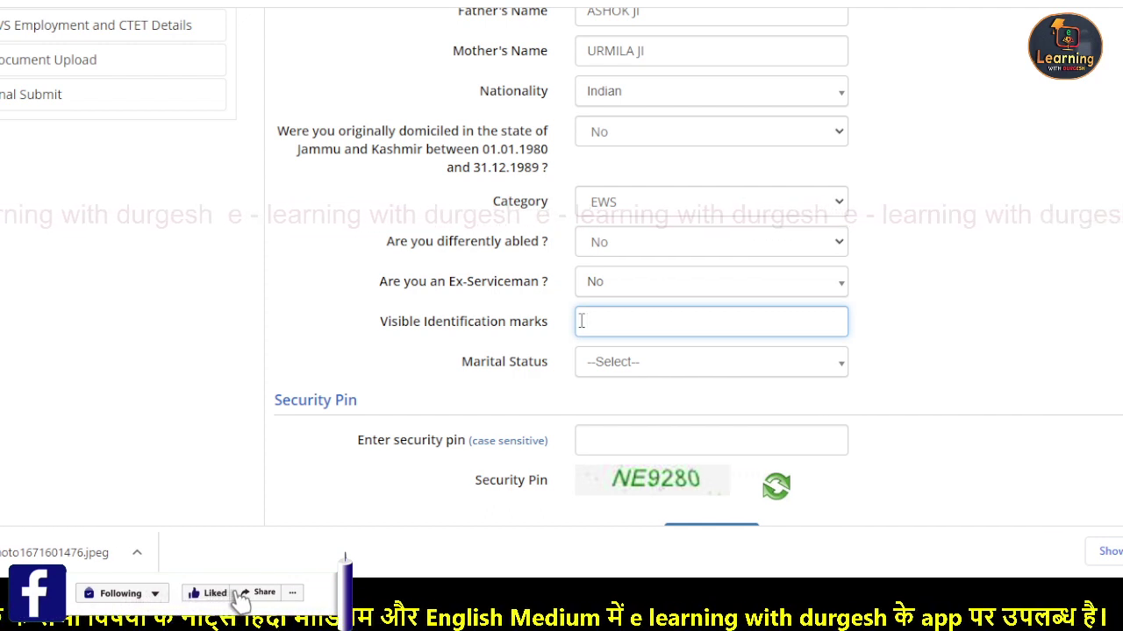
Enter NO MARK as the visible identification mark and choose Married as marital status
text(NN)
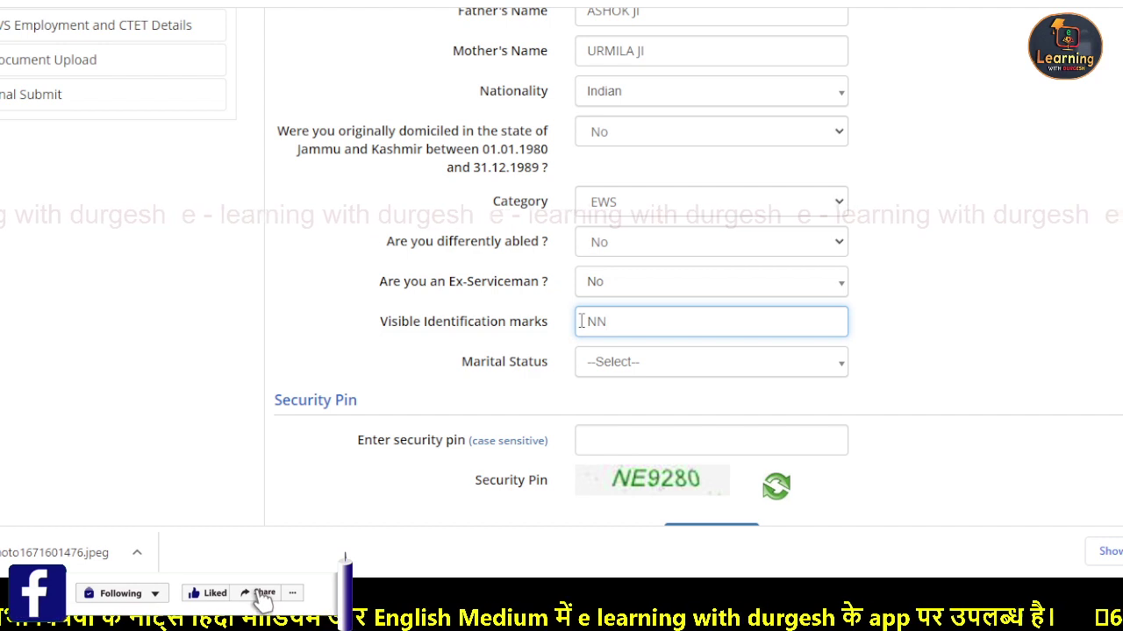
key(BackSpace)
text(O MA)
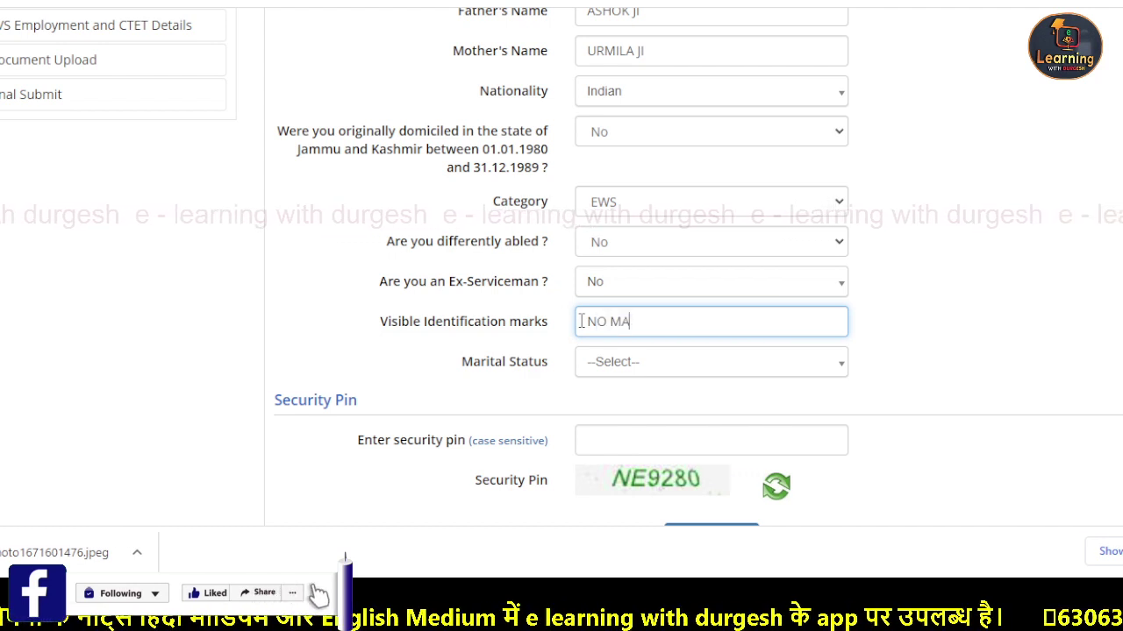
text(RK)
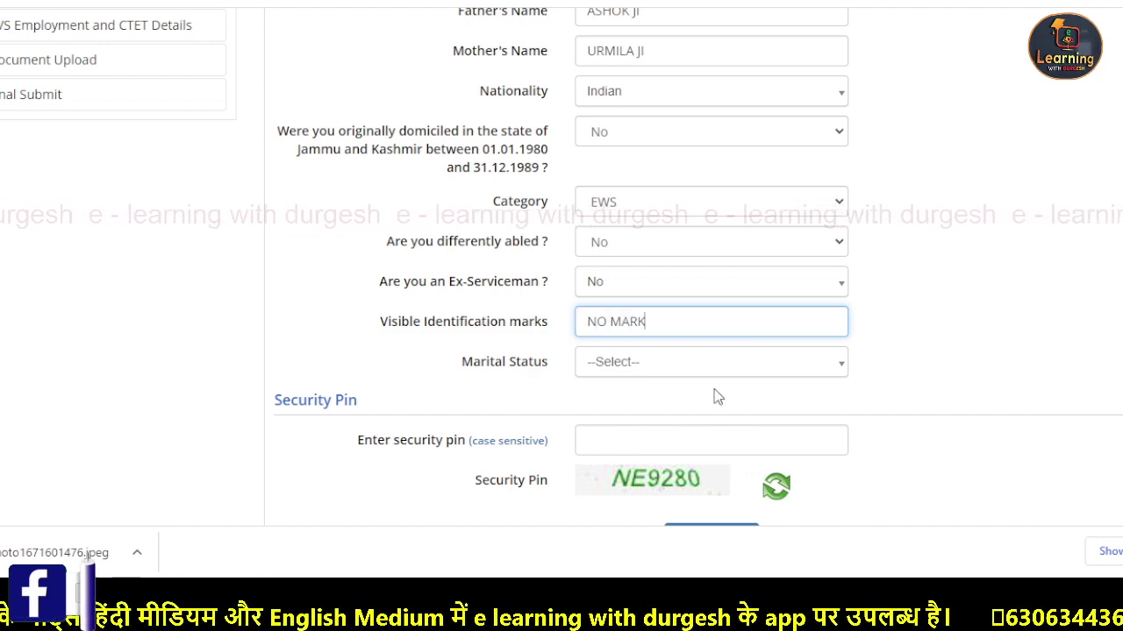
click(713, 366)
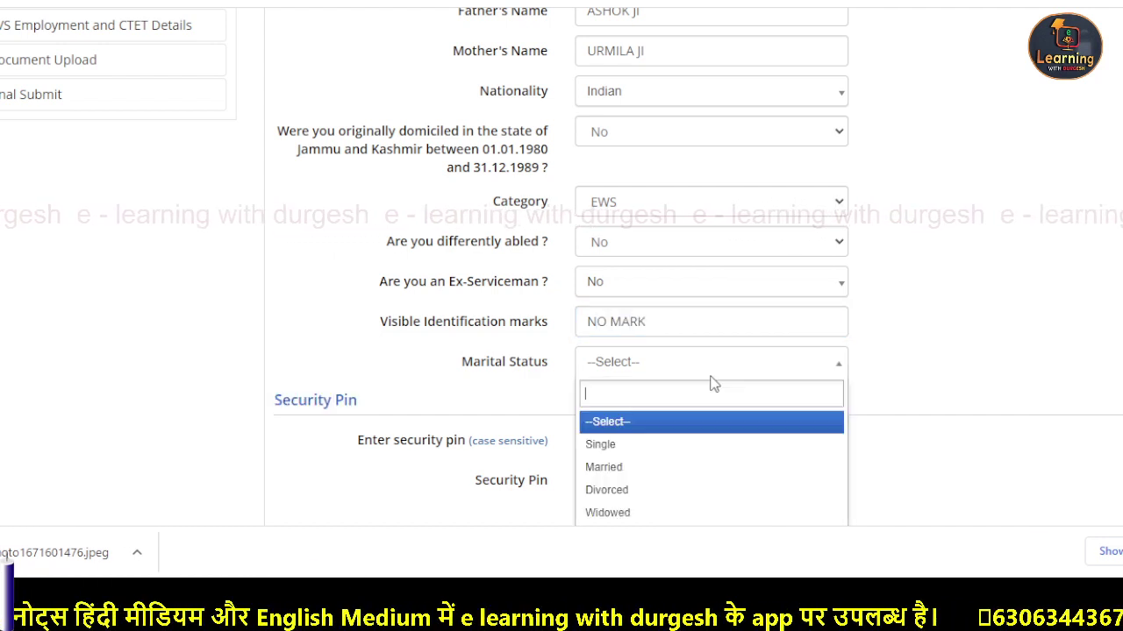
click(668, 467)
scroll(672, 448, down, 2)
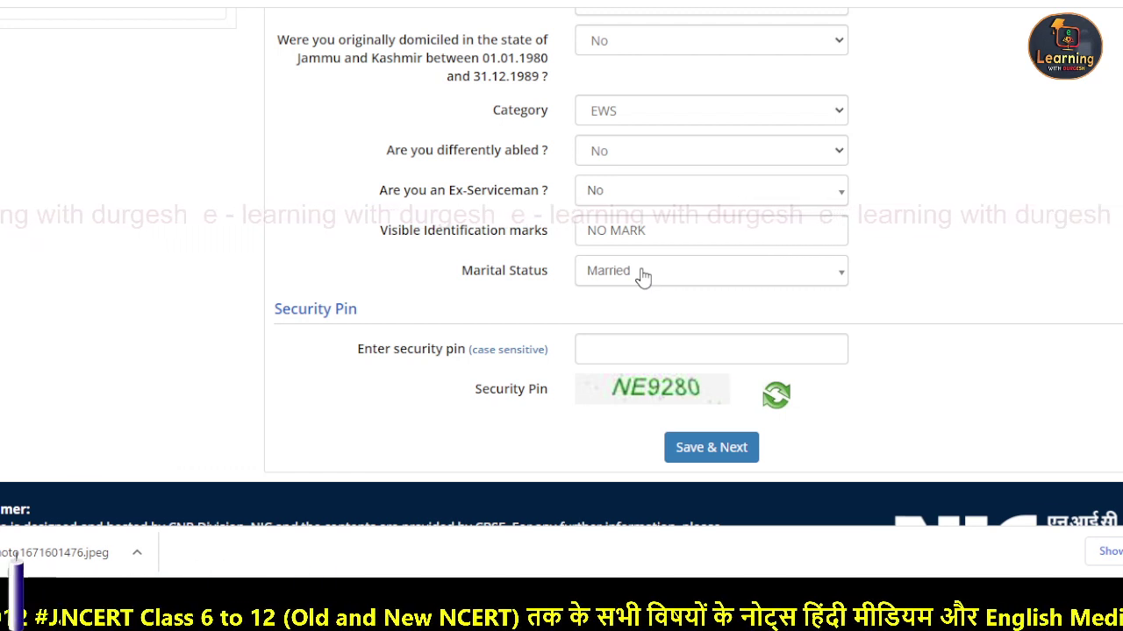
Enter the displayed security pin, then save the personal details and confirm
click(606, 345)
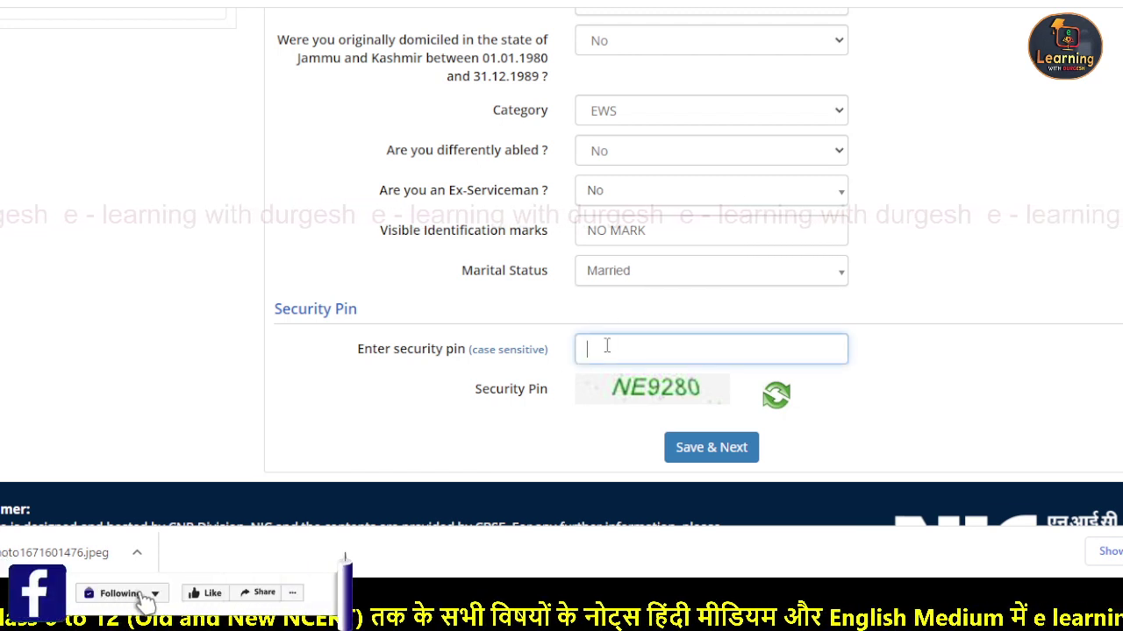
text(NE)
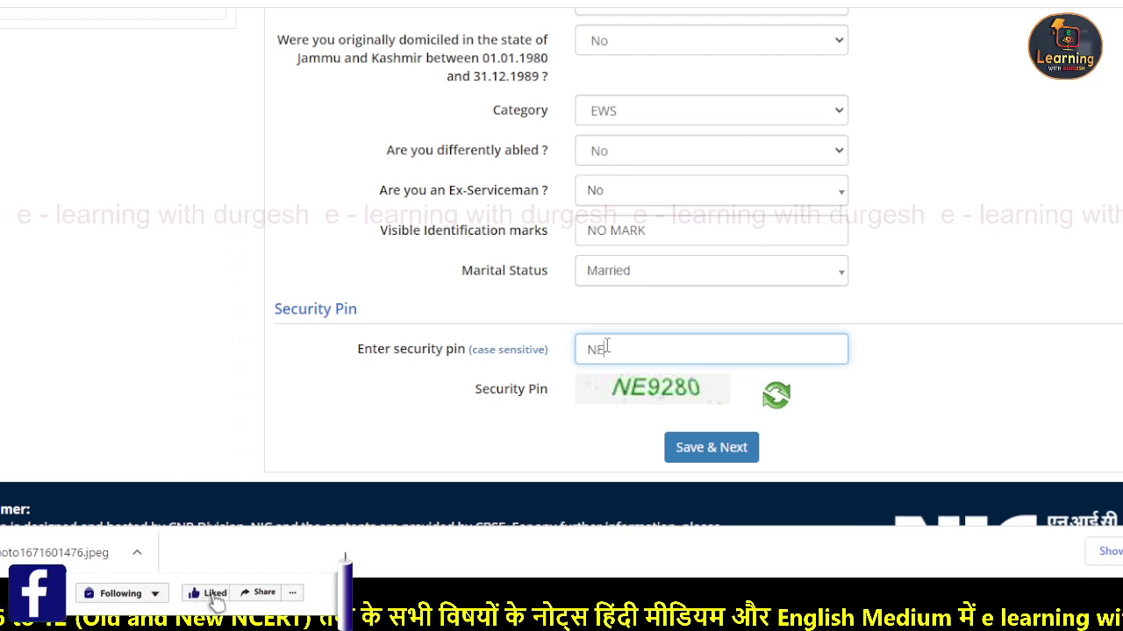
text(9280)
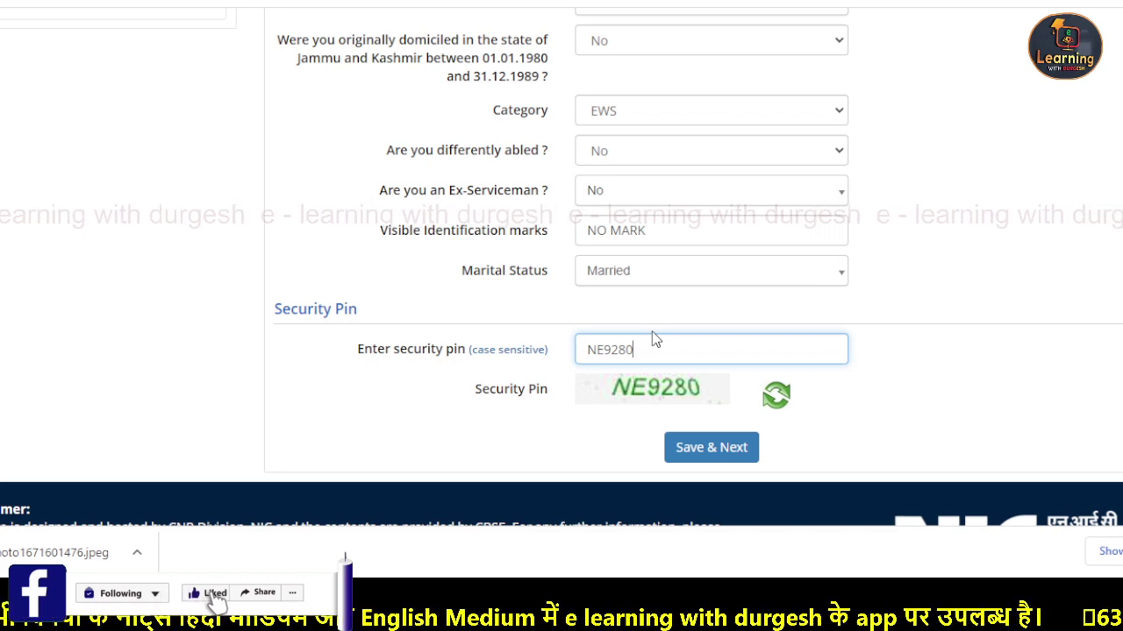
click(676, 441)
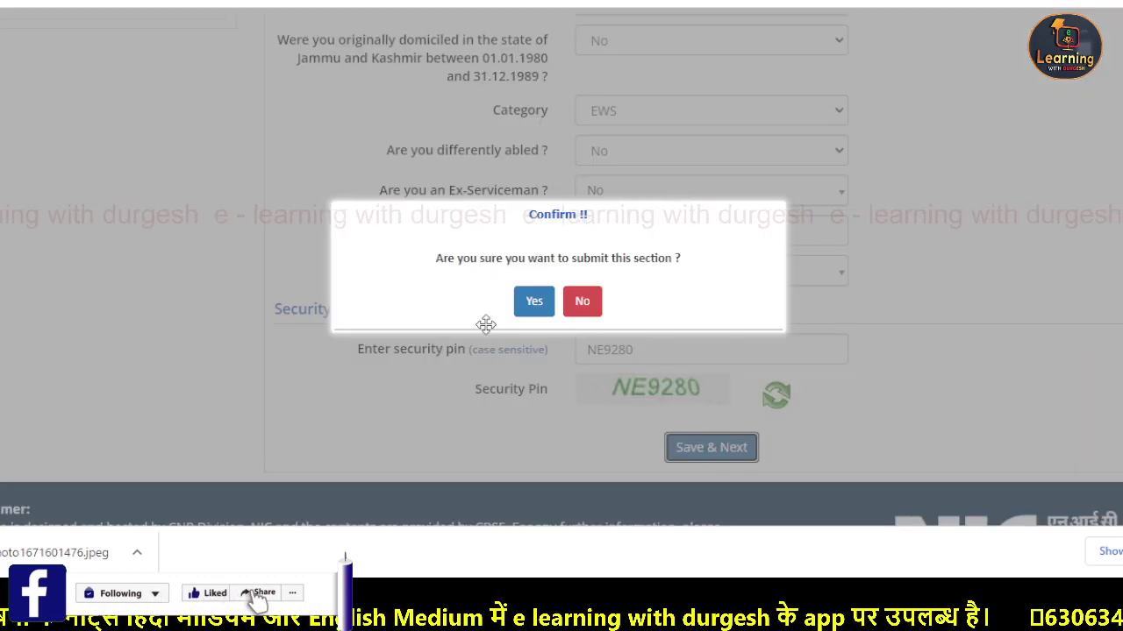
click(535, 301)
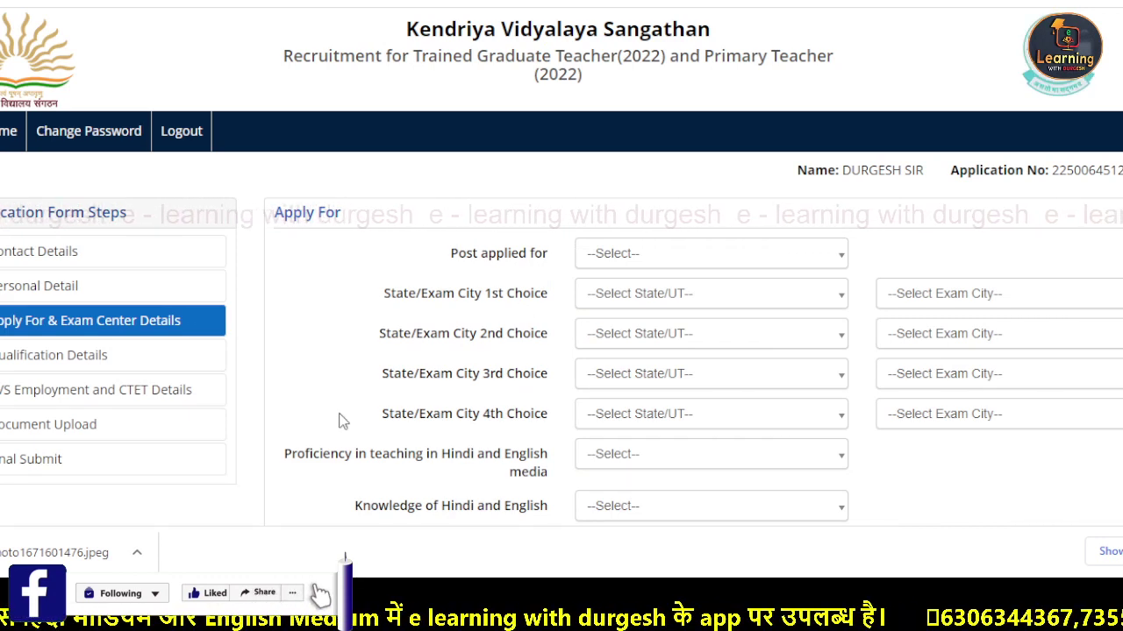
Choose Primary Teacher from the Post applied for list
click(607, 256)
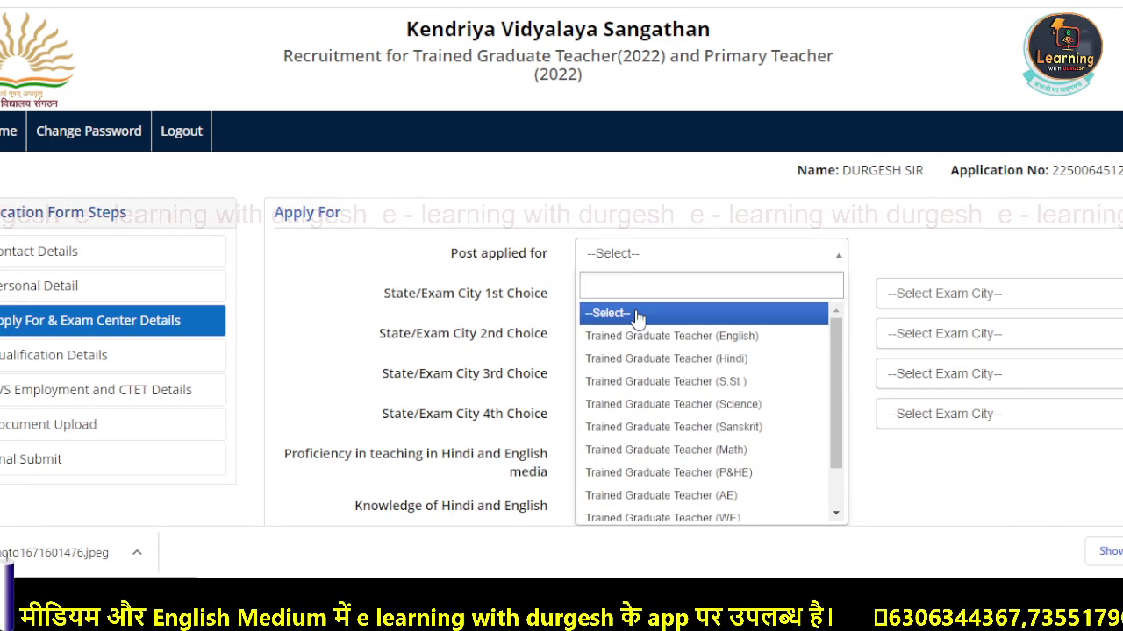
scroll(659, 346, down, 2)
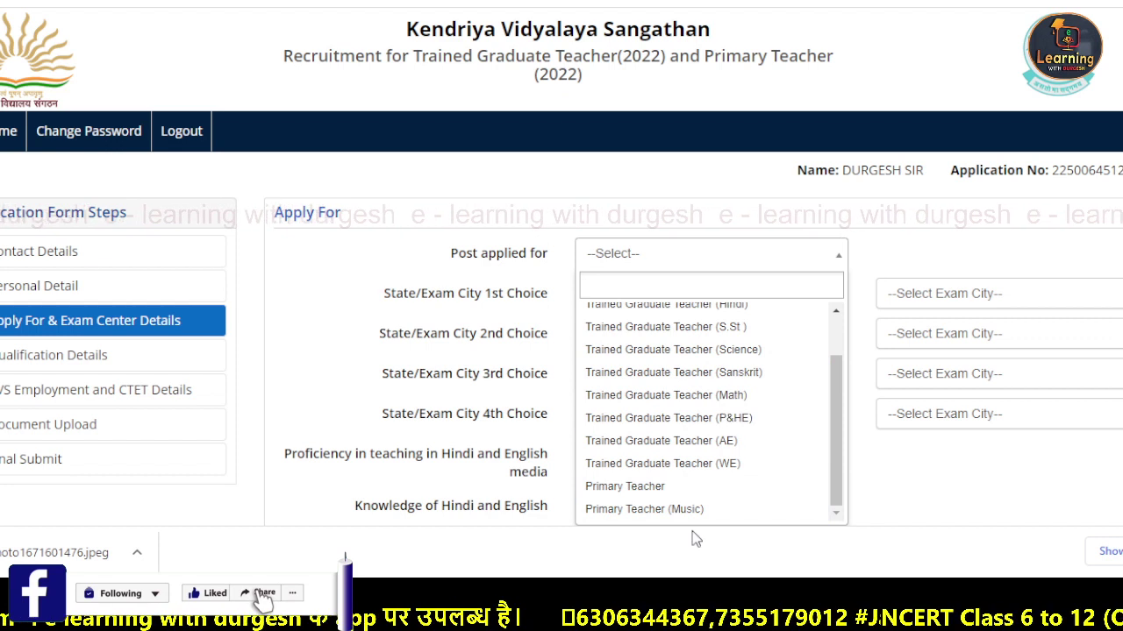
click(680, 489)
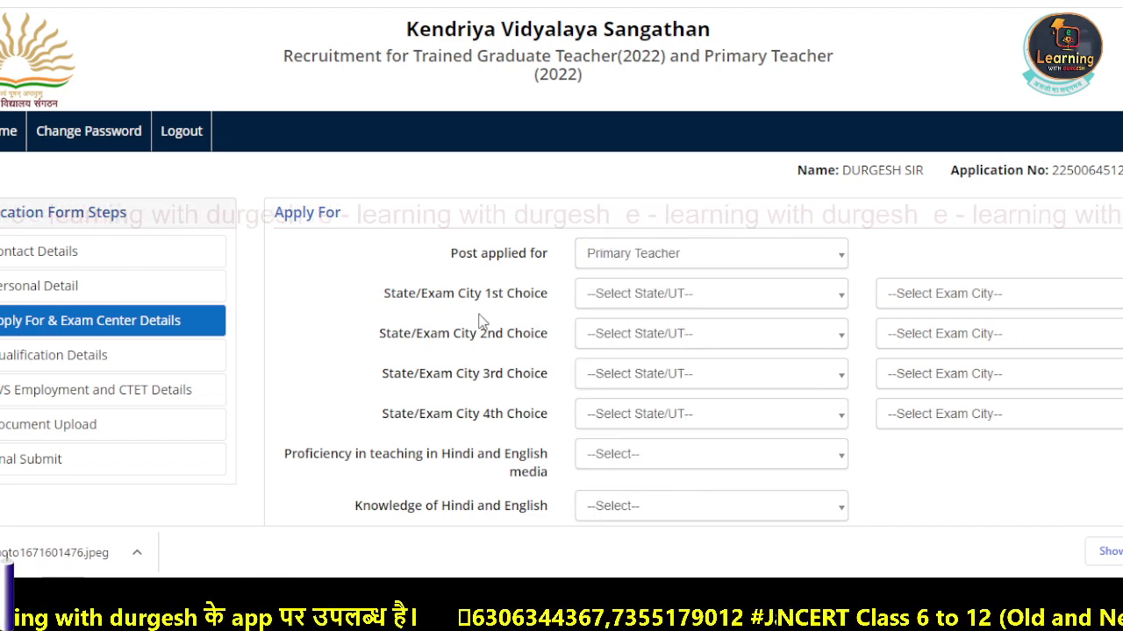
Set UTTAR PRADESH as the state for the 1st and 2nd exam centre choices
click(654, 304)
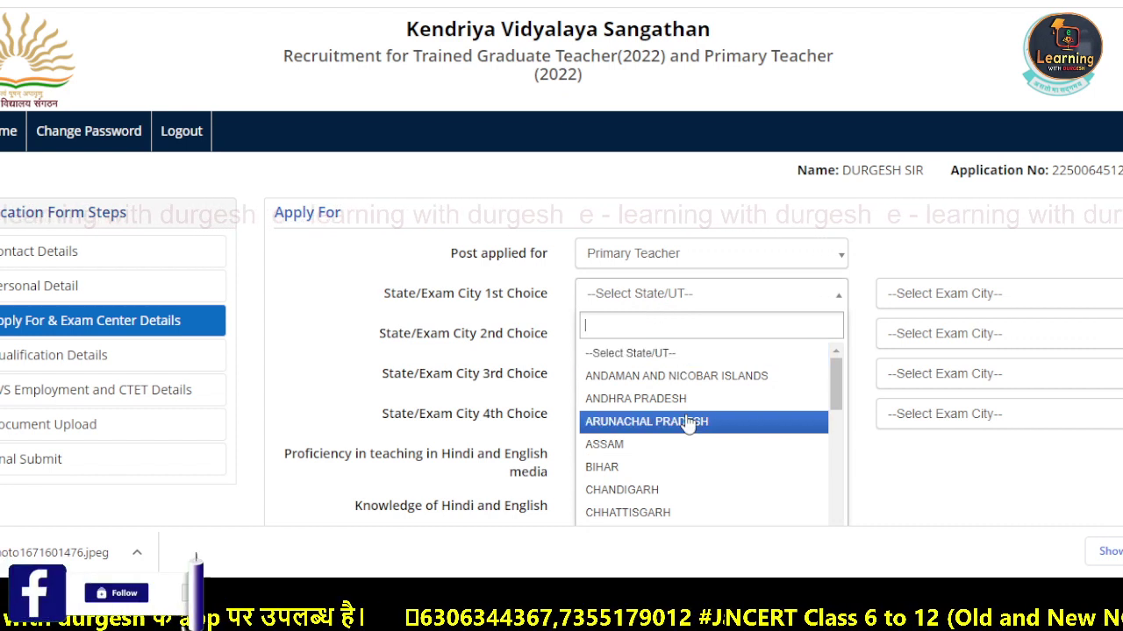
scroll(681, 467, down, 2)
scroll(681, 467, down, 5)
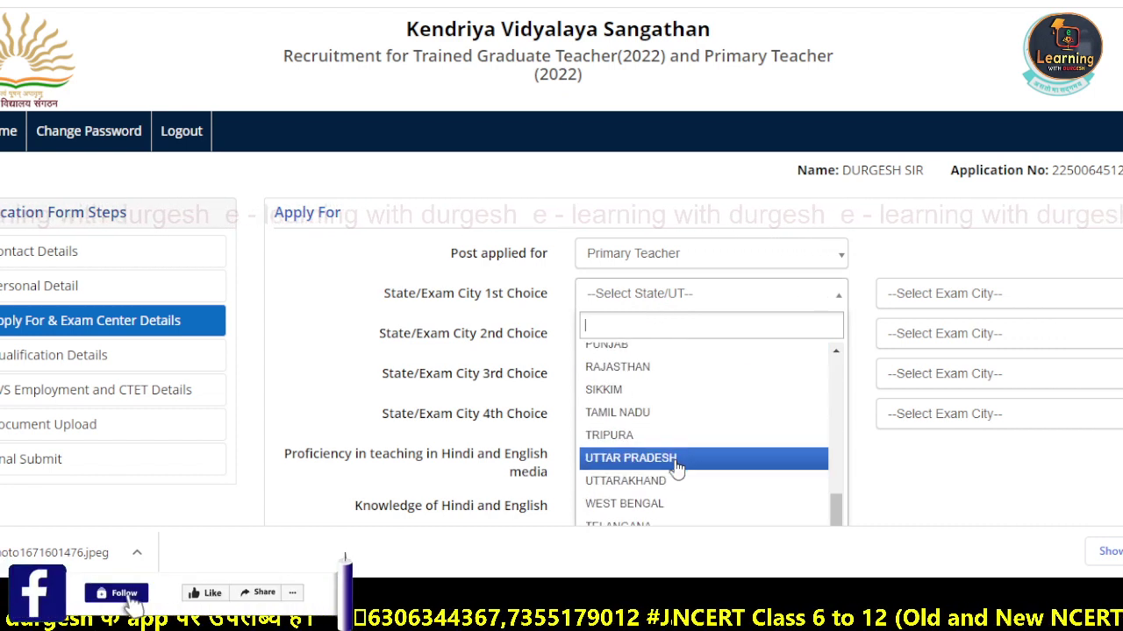
click(662, 461)
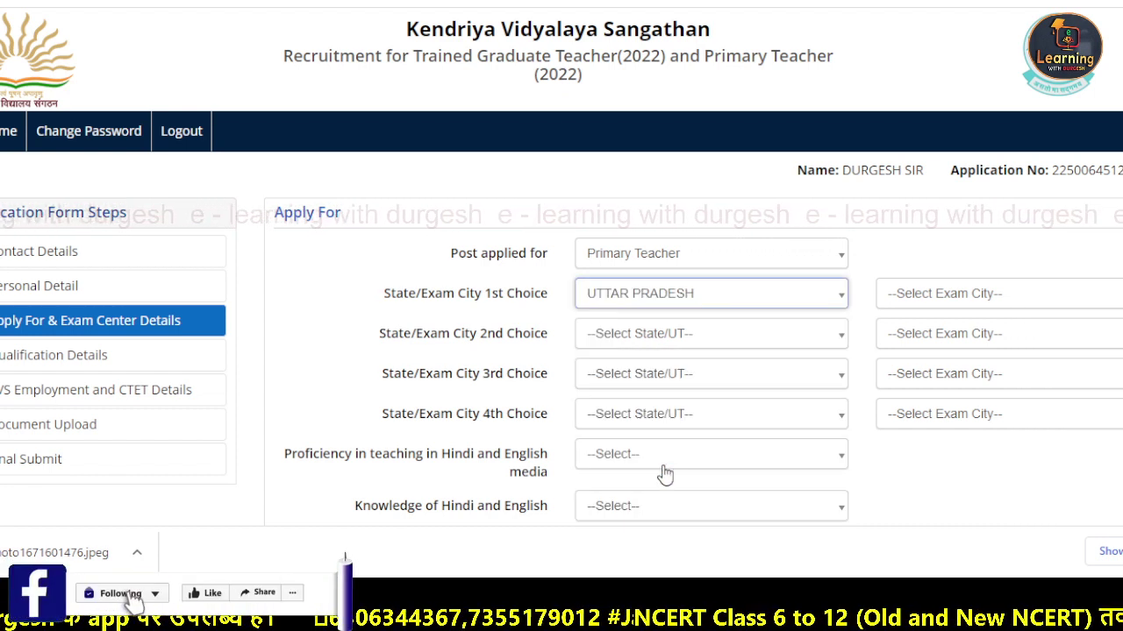
click(680, 338)
scroll(681, 465, down, 7)
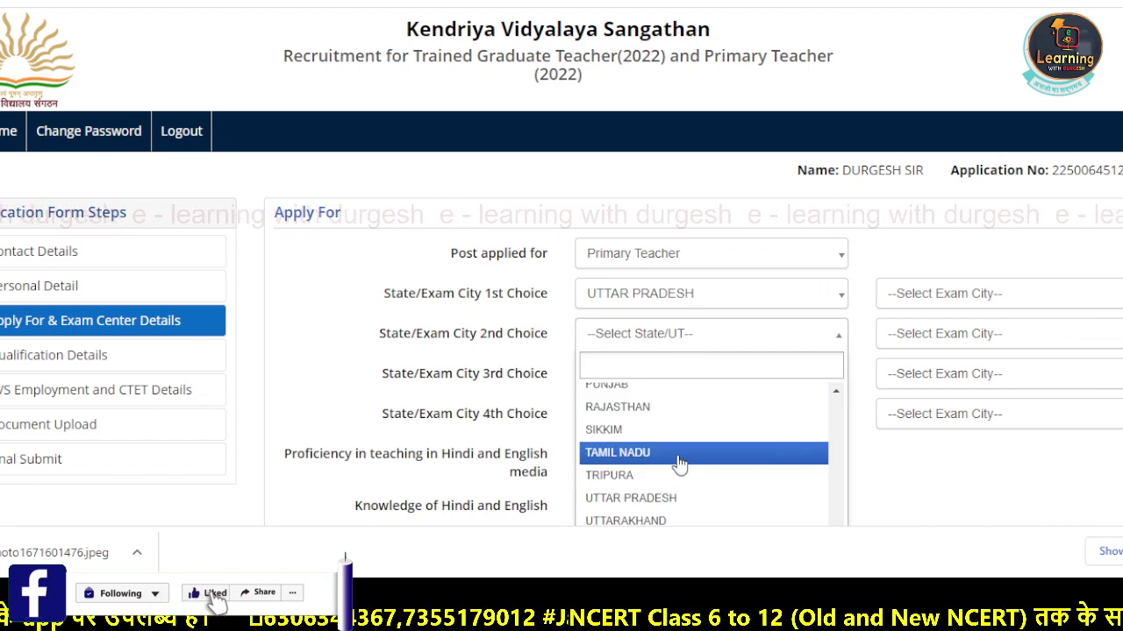
click(680, 498)
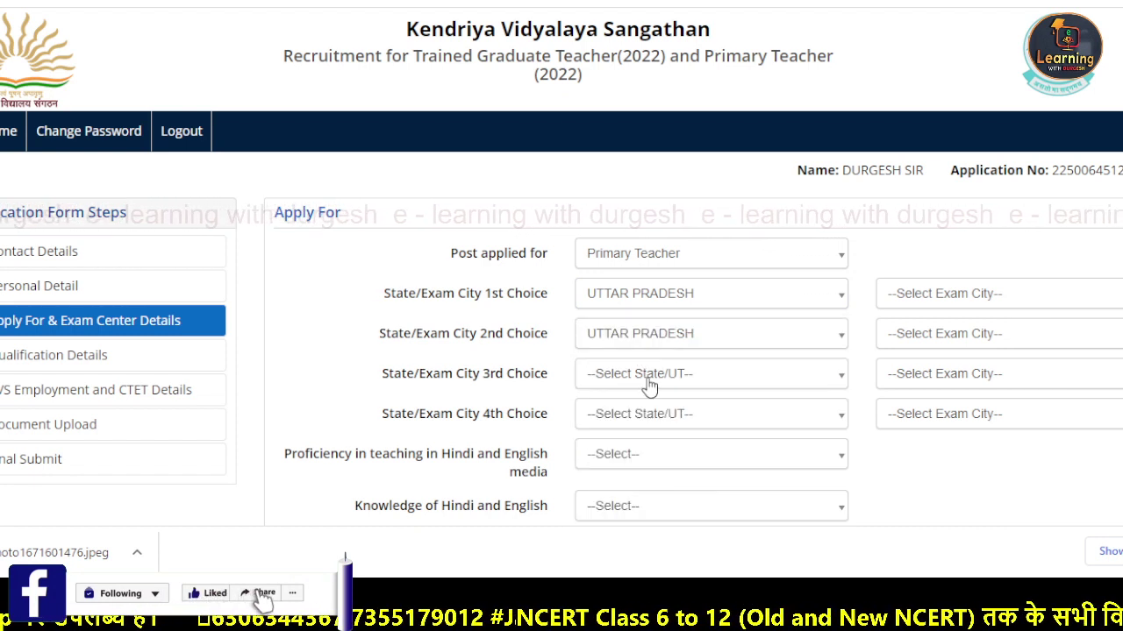
Set UTTAR PRADESH as the state for the 3rd and 4th exam centre choices
click(649, 386)
scroll(673, 499, down, 5)
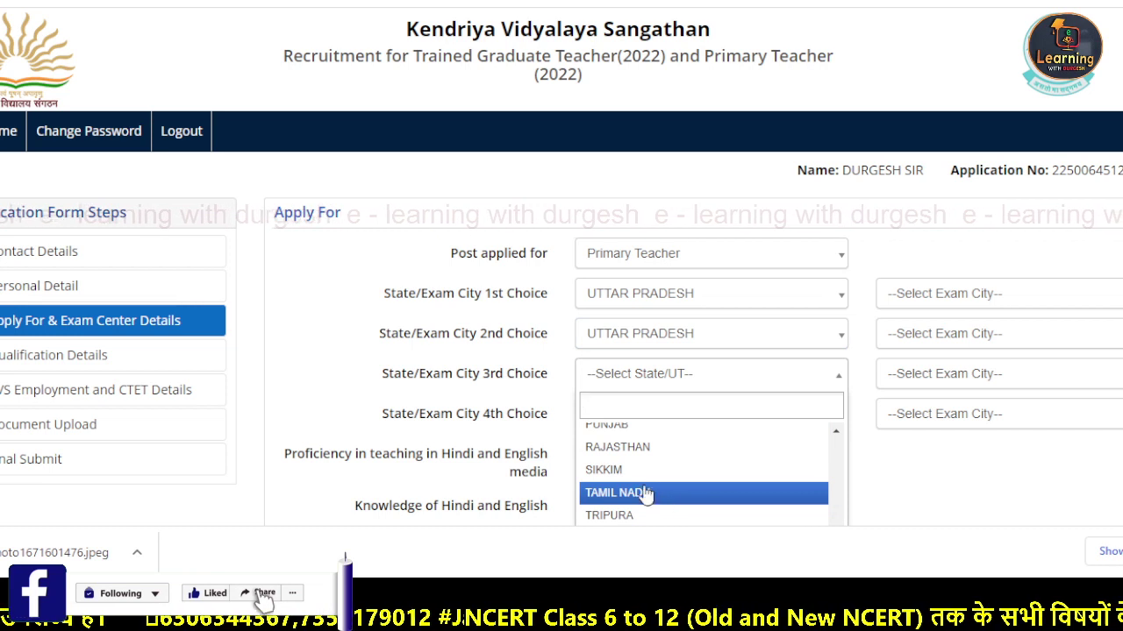
scroll(635, 458, up, 2)
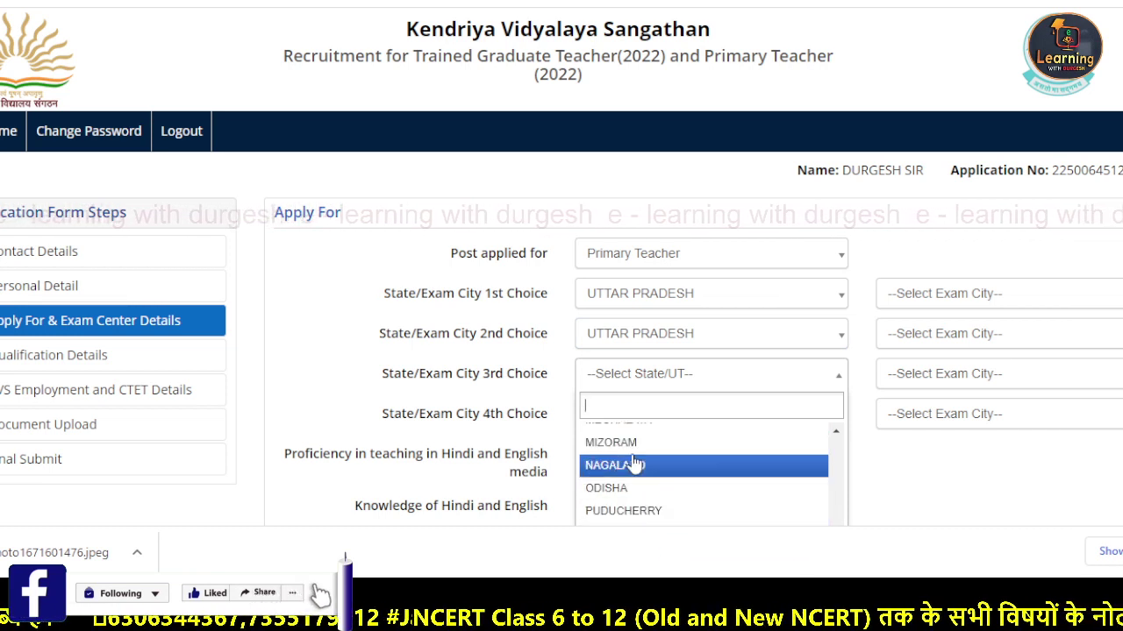
scroll(634, 463, up, 3)
scroll(634, 466, down, 5)
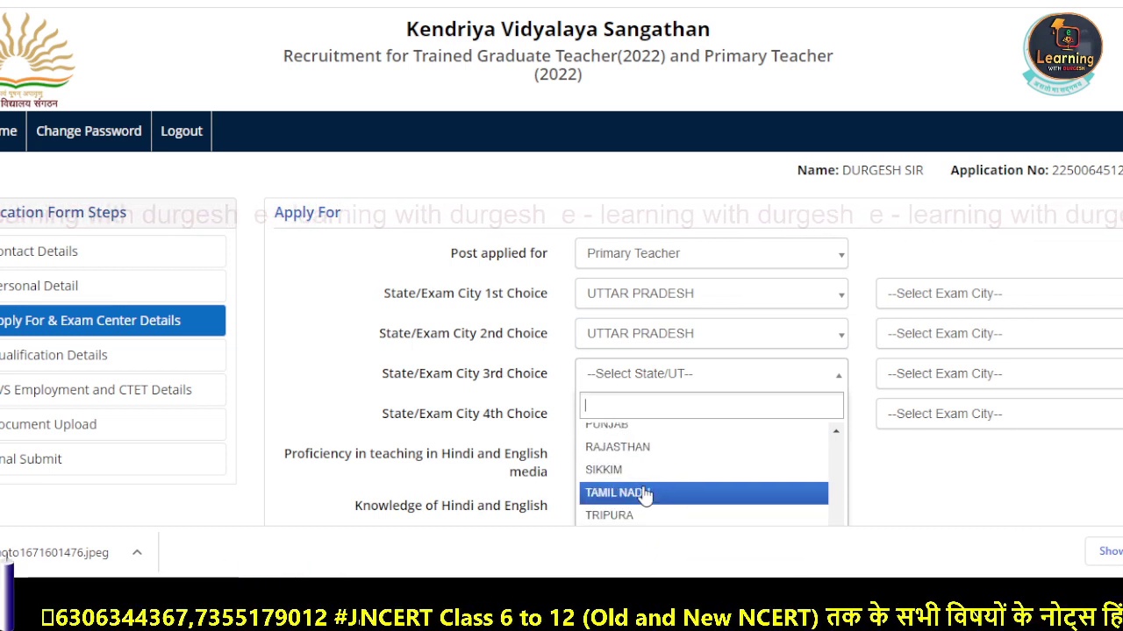
scroll(647, 493, up, 5)
scroll(644, 489, up, 5)
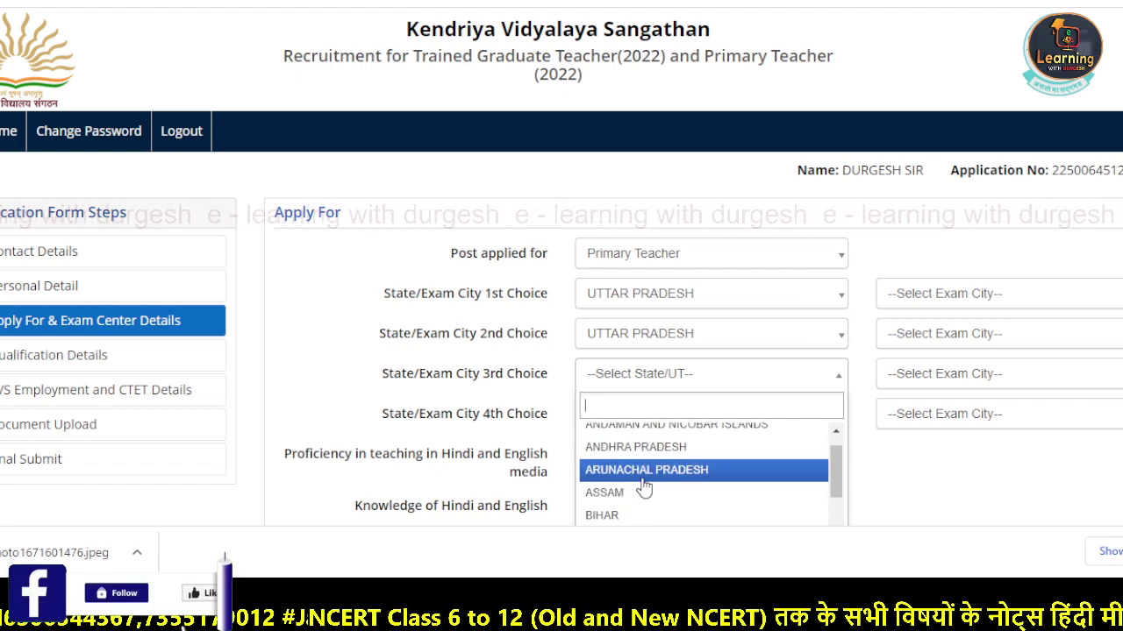
scroll(646, 486, down, 10)
scroll(1027, 439, down, 3)
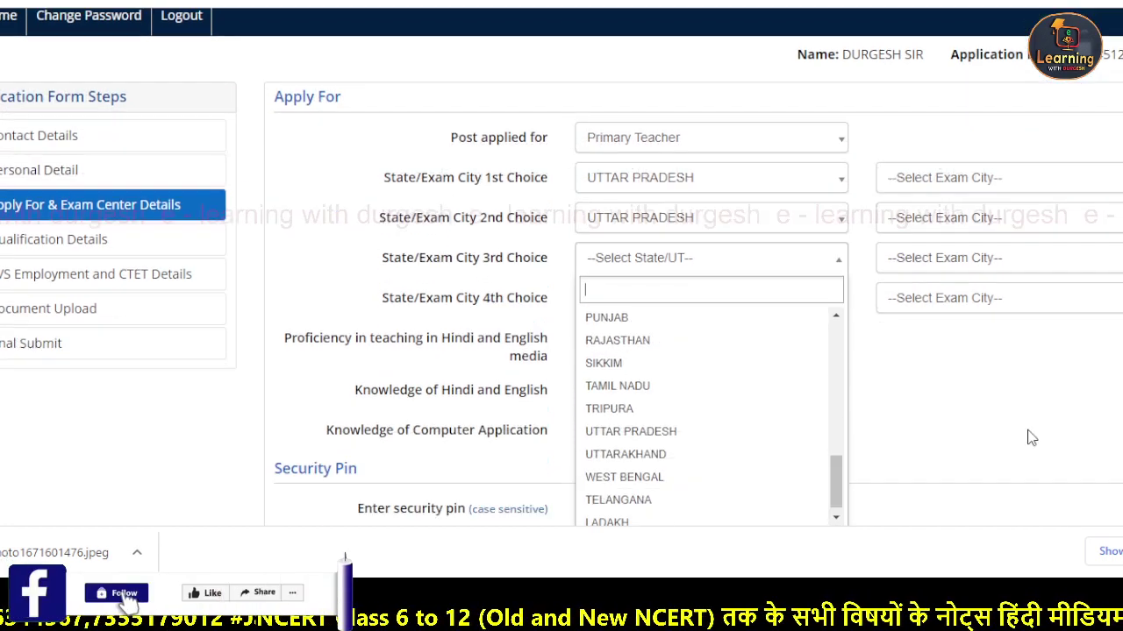
click(659, 264)
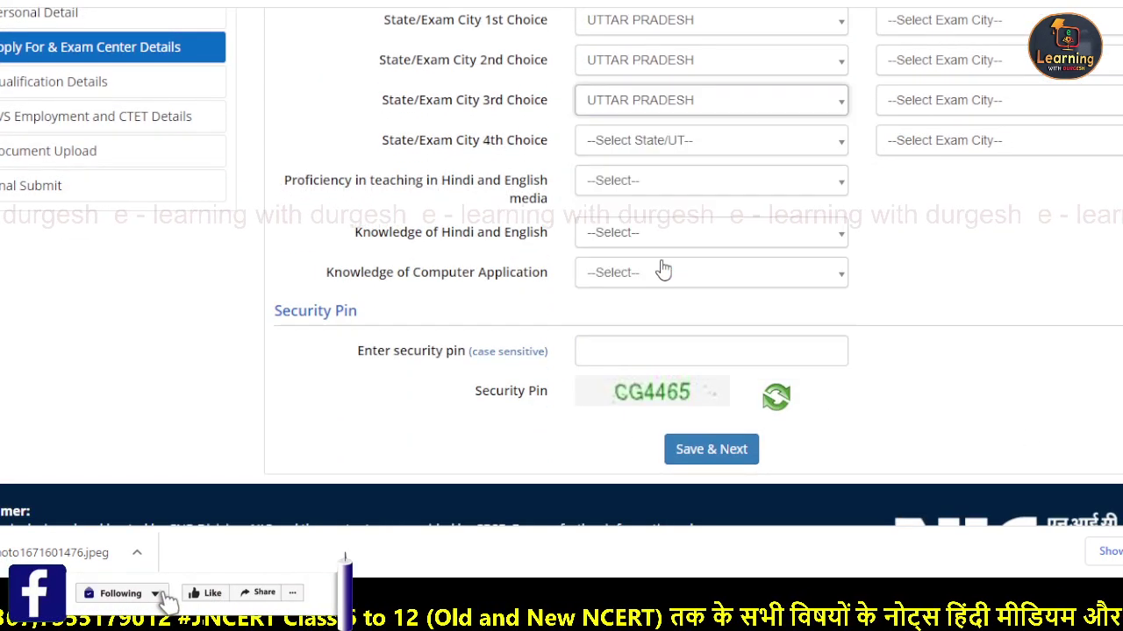
click(690, 140)
scroll(702, 333, down, 10)
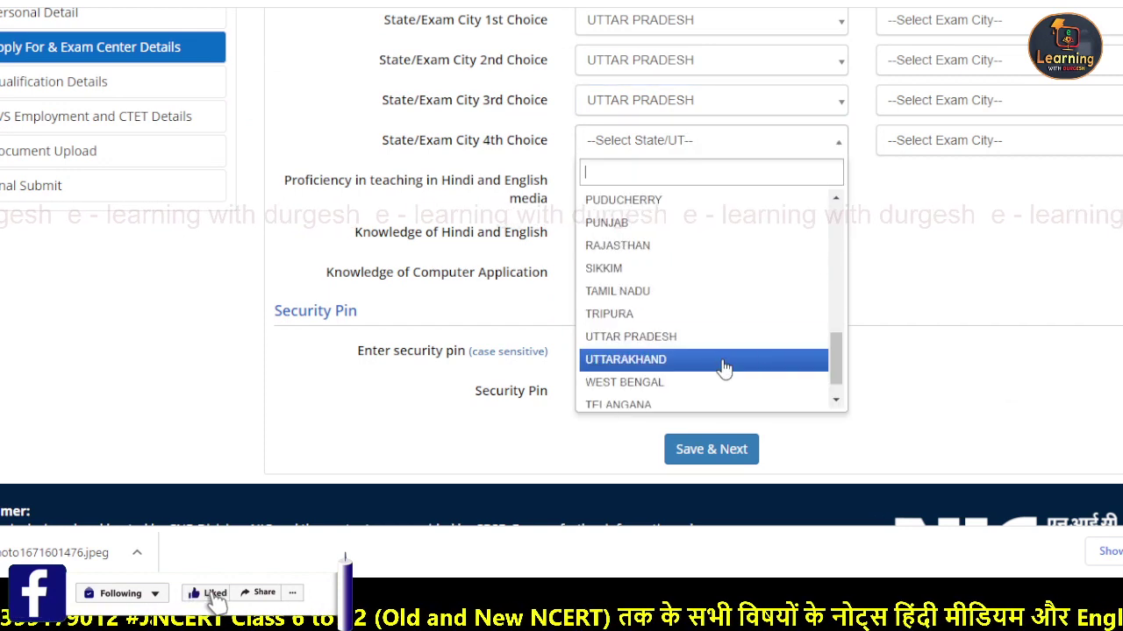
click(680, 336)
scroll(999, 168, up, 1)
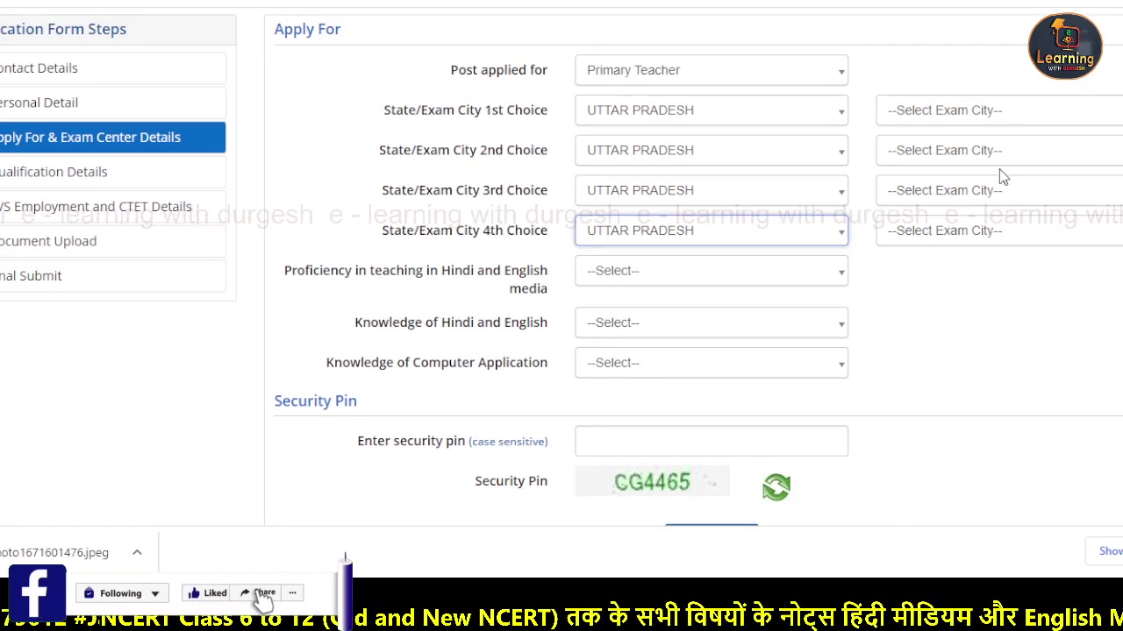
Select VARANASI and ALLAHABAD/PRAYAGRAJ for the 1st and 2nd exam city choices
click(969, 111)
scroll(990, 307, down, 3)
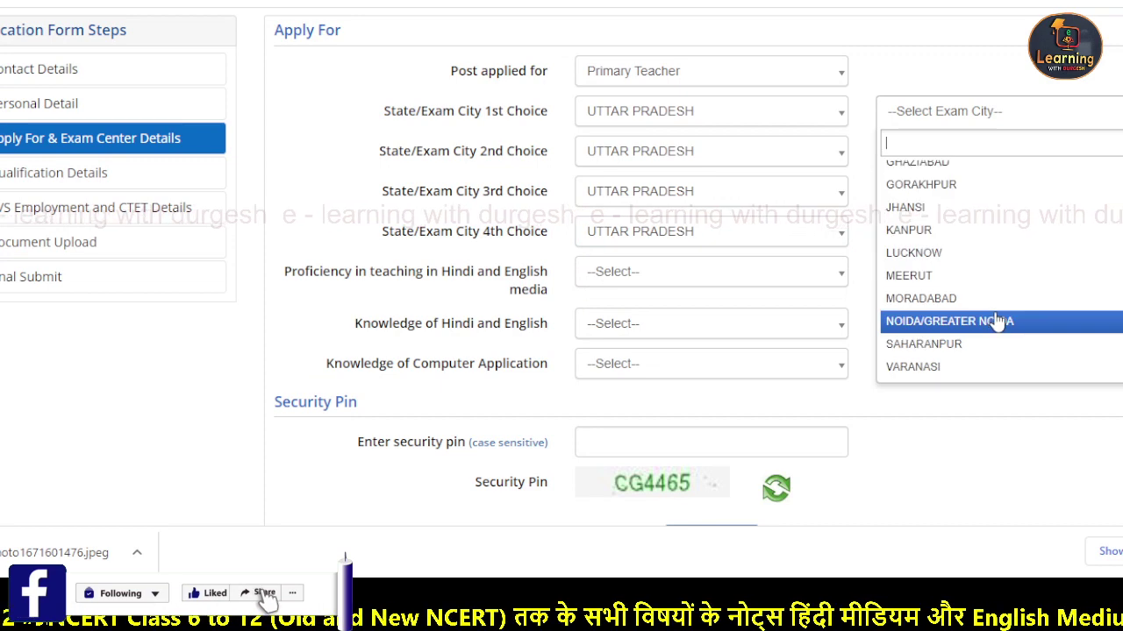
click(965, 373)
click(936, 162)
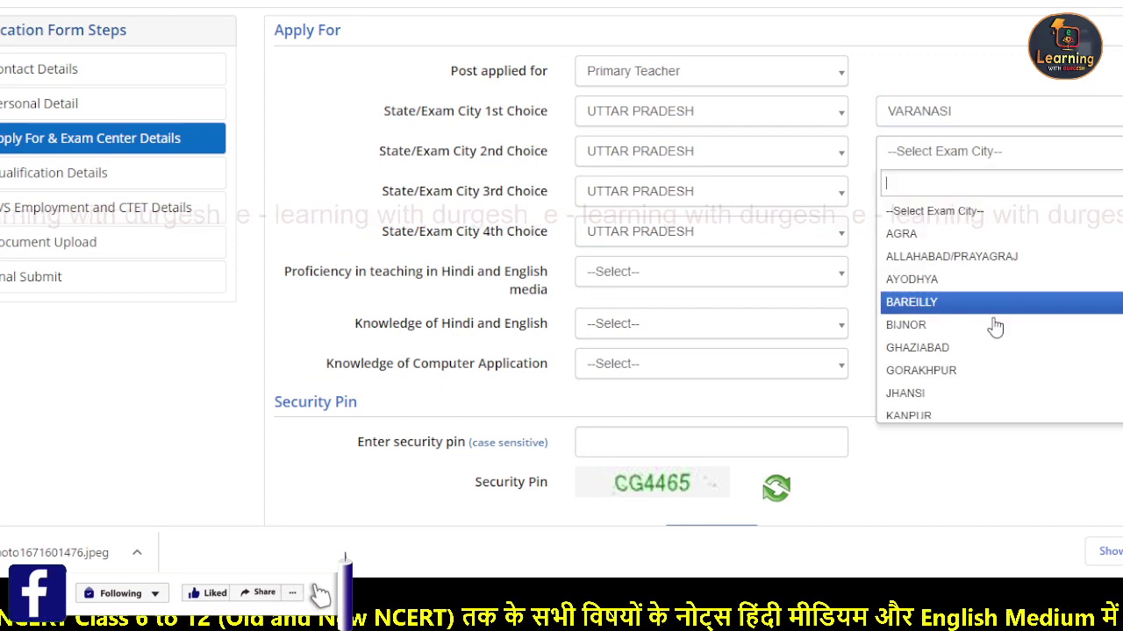
scroll(995, 326, down, 3)
scroll(994, 328, up, 3)
click(968, 255)
scroll(968, 256, down, 1)
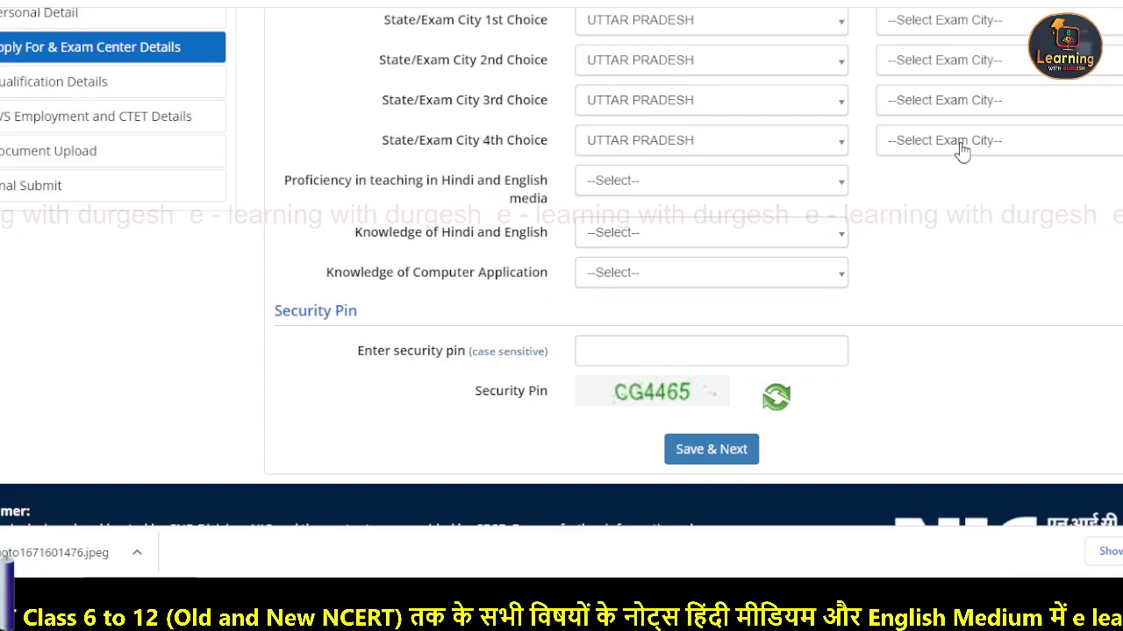
scroll(956, 186, up, 1)
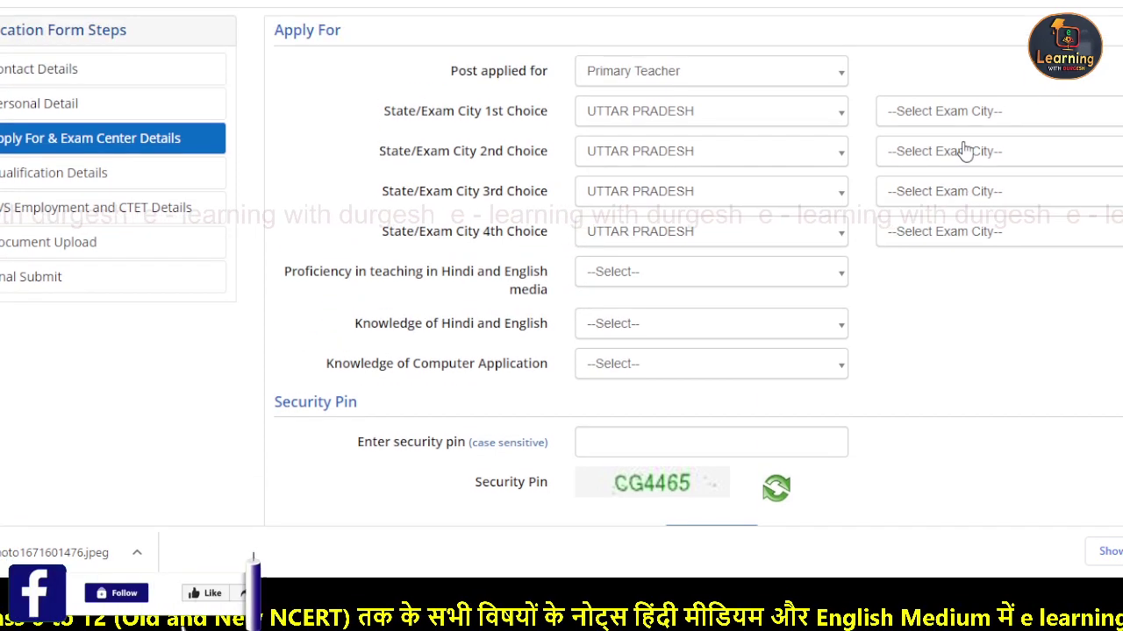
click(965, 112)
scroll(962, 338, down, 3)
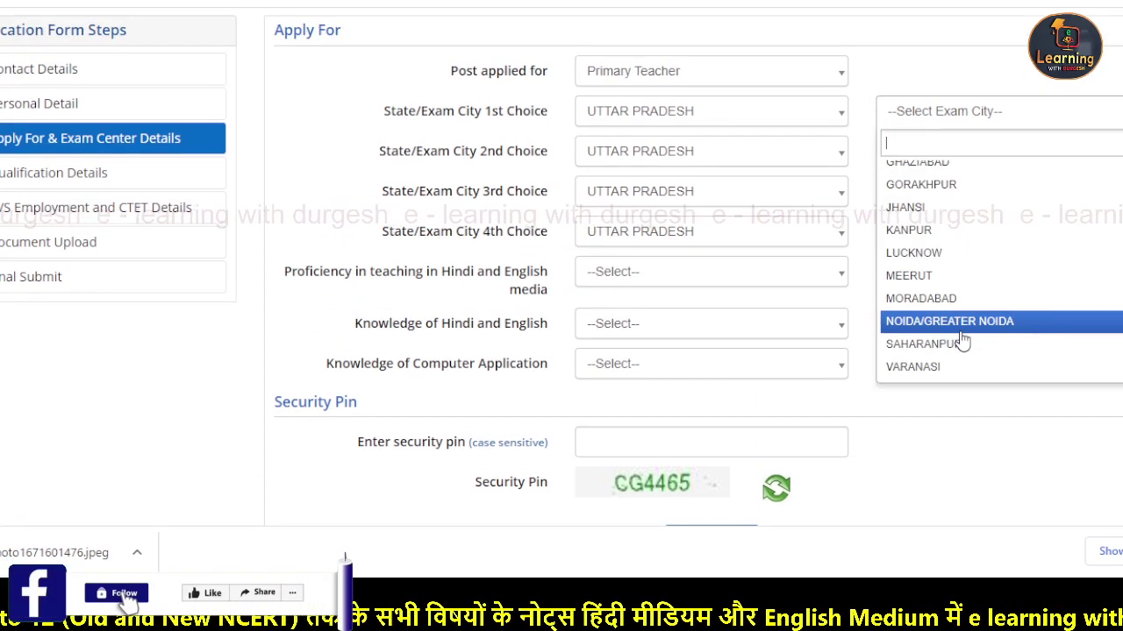
click(921, 366)
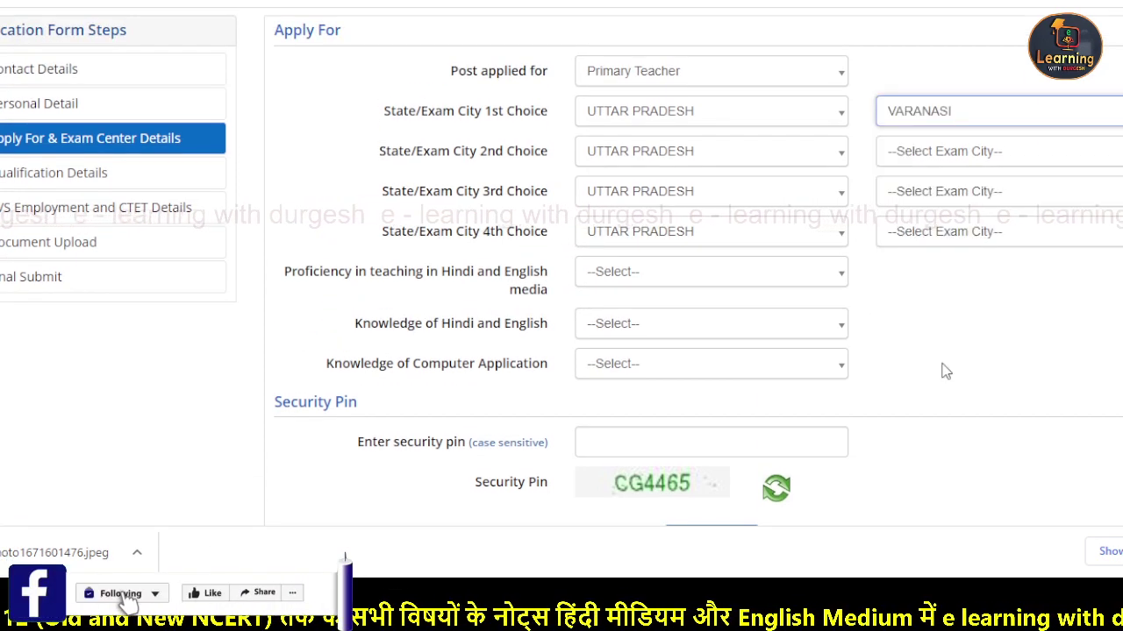
click(1028, 149)
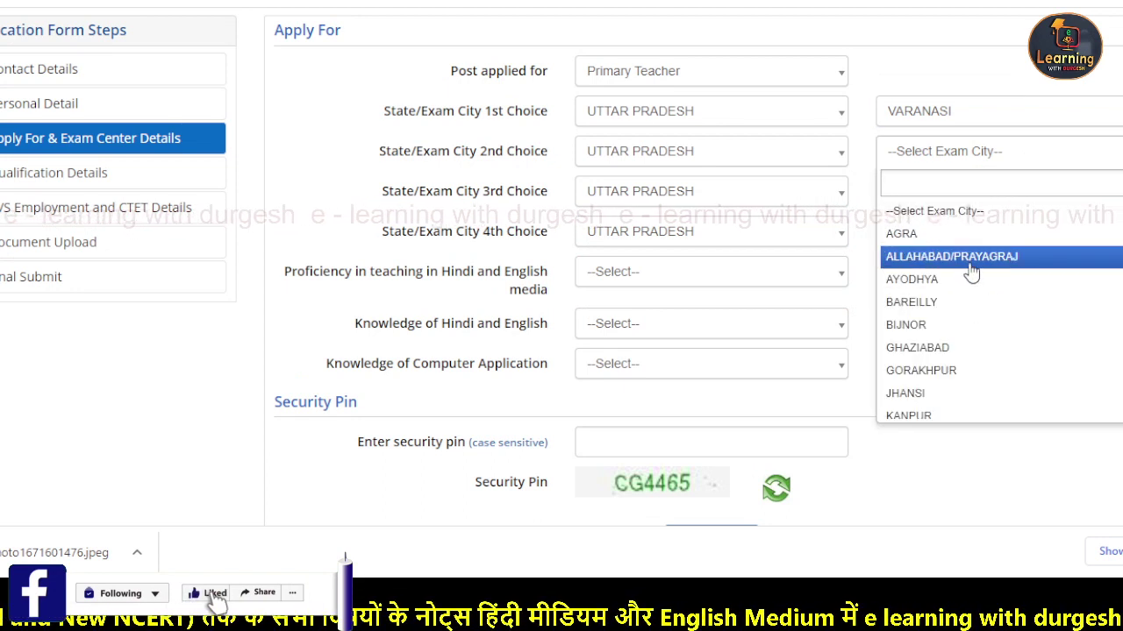
click(965, 256)
Select LUCKNOW and AYODHYA for the 3rd and 4th exam city choices
click(965, 203)
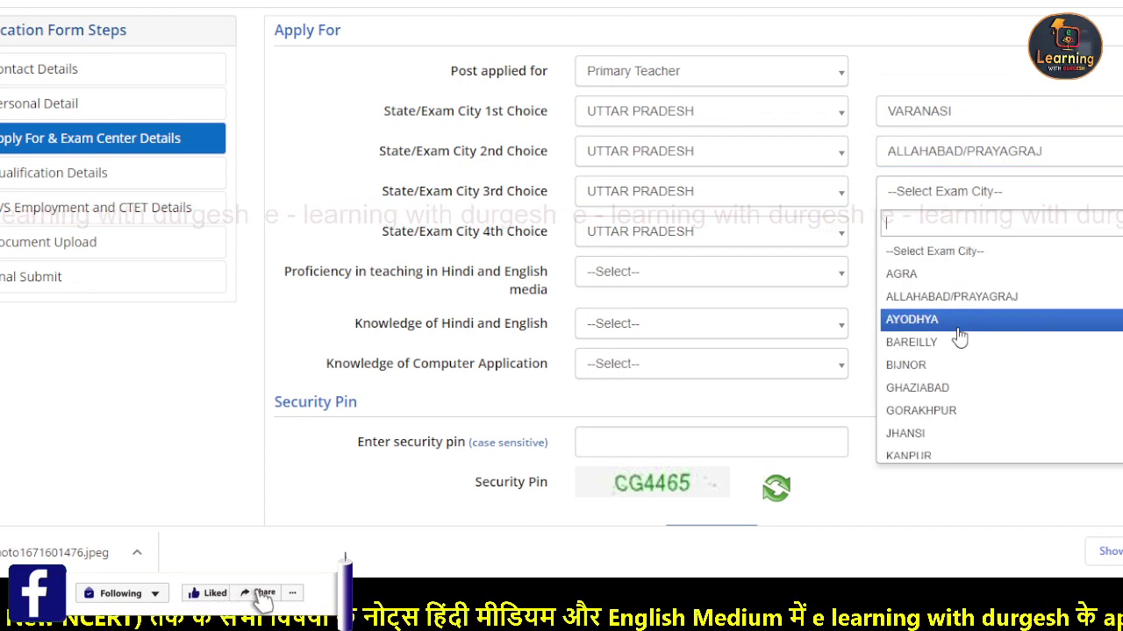
scroll(962, 334, down, 3)
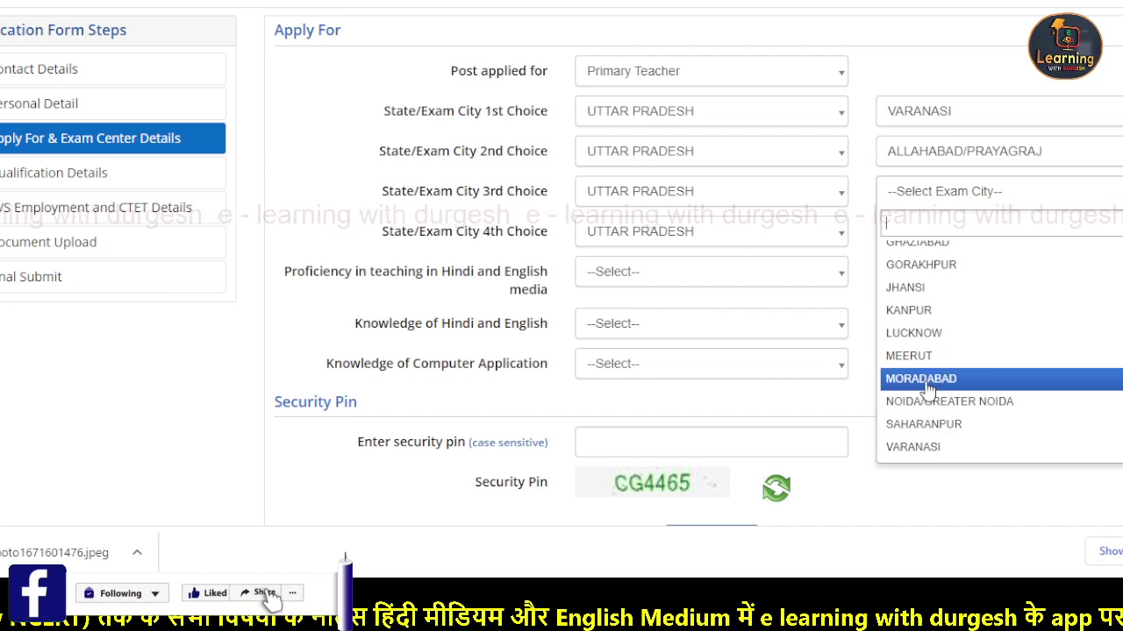
click(929, 335)
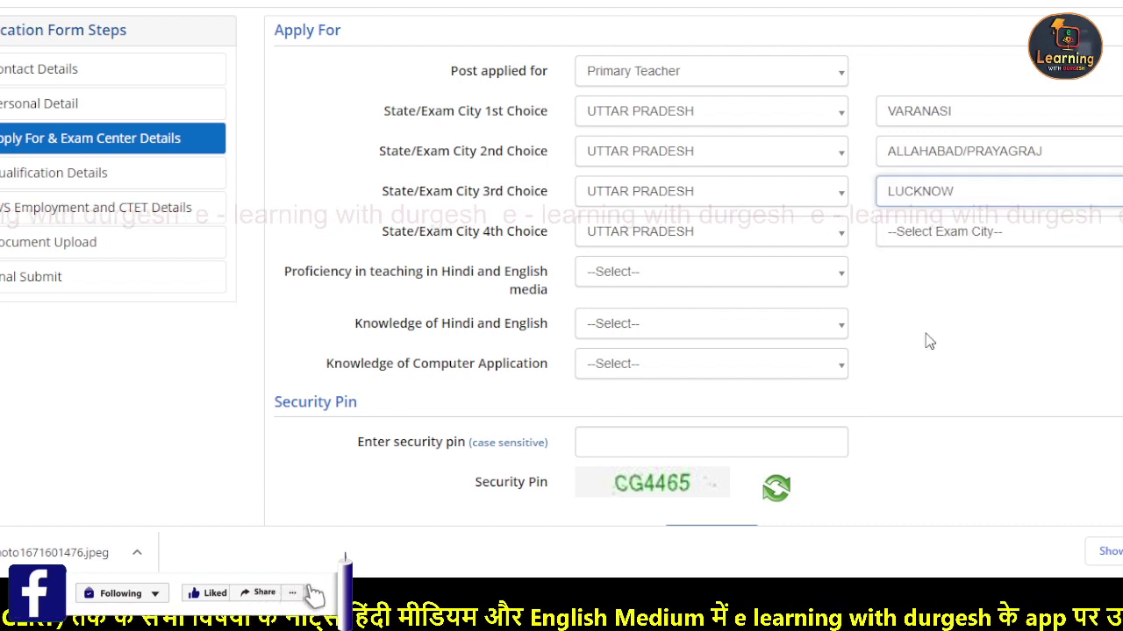
click(962, 232)
scroll(963, 385, down, 3)
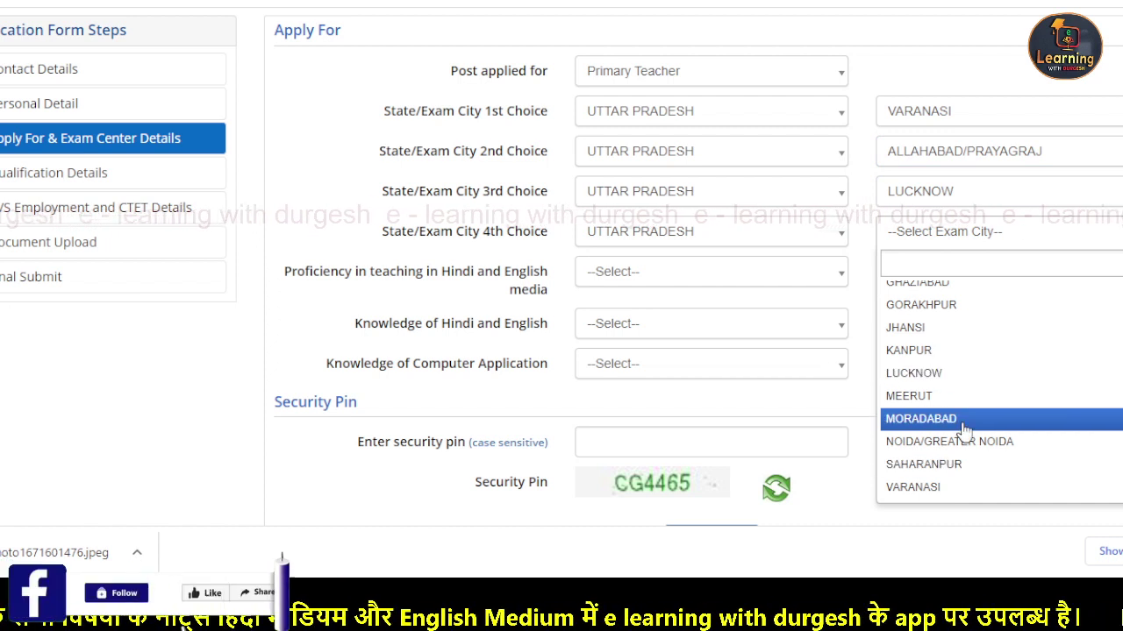
scroll(949, 386, up, 4)
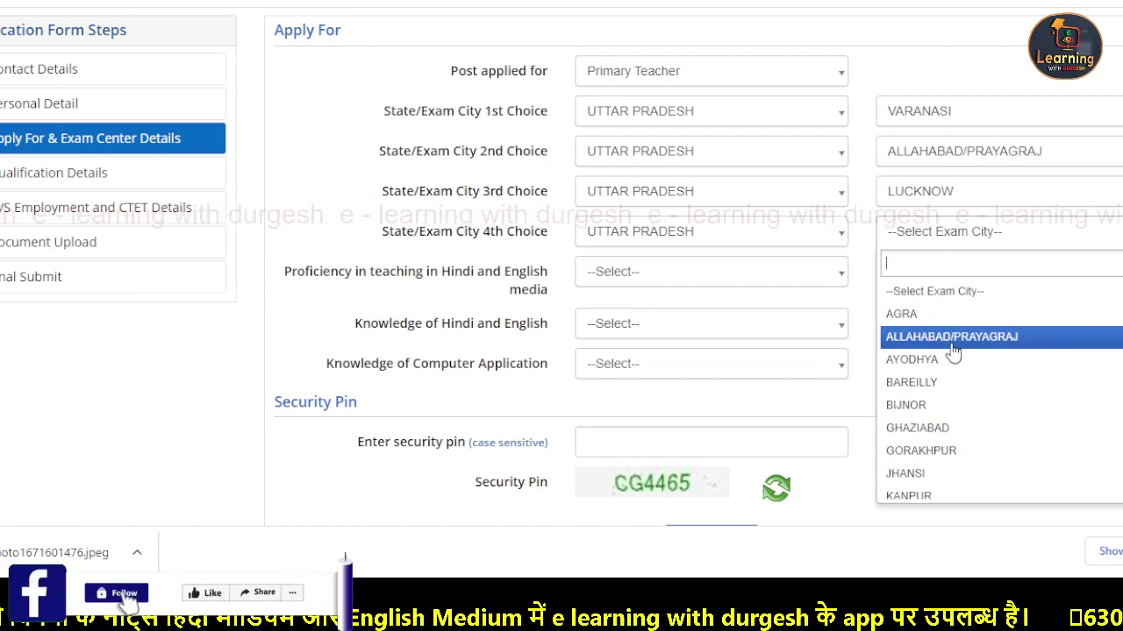
click(952, 360)
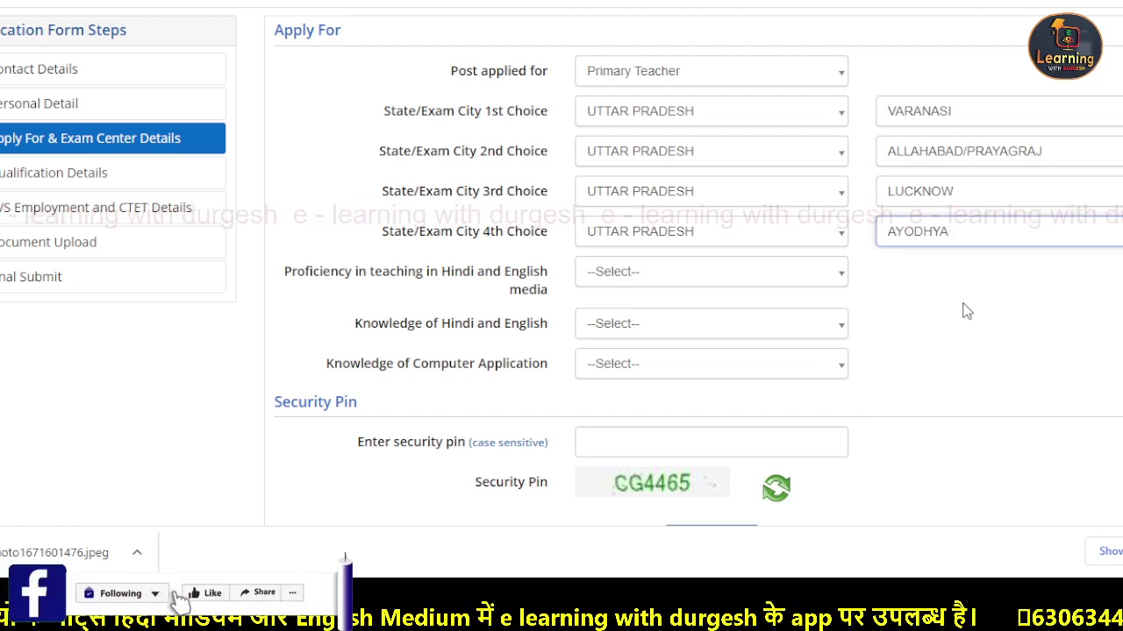
scroll(988, 281, up, 1)
scroll(938, 307, up, 1)
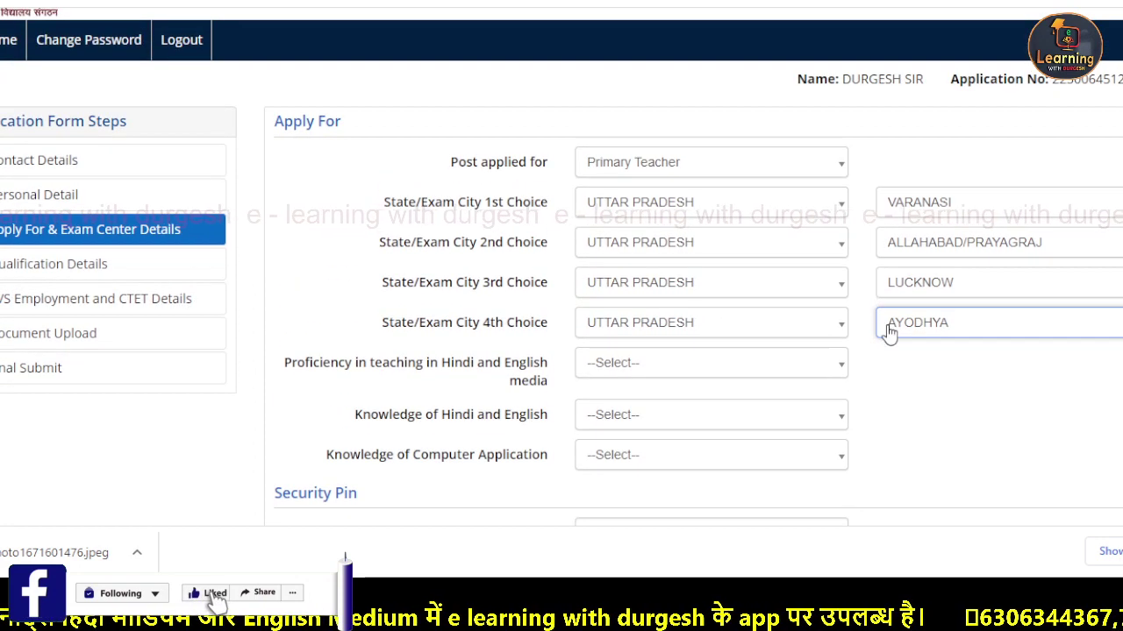
scroll(868, 342, down, 1)
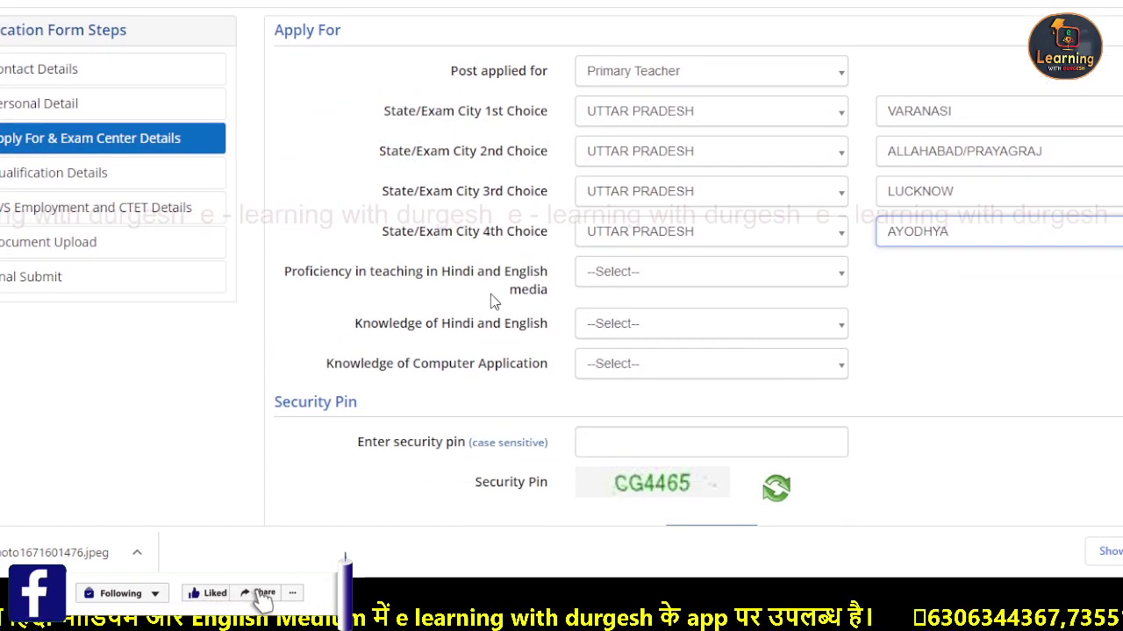
Answer Yes for Hindi/English teaching proficiency, knowledge of Hindi and English, and computer application knowledge
click(647, 286)
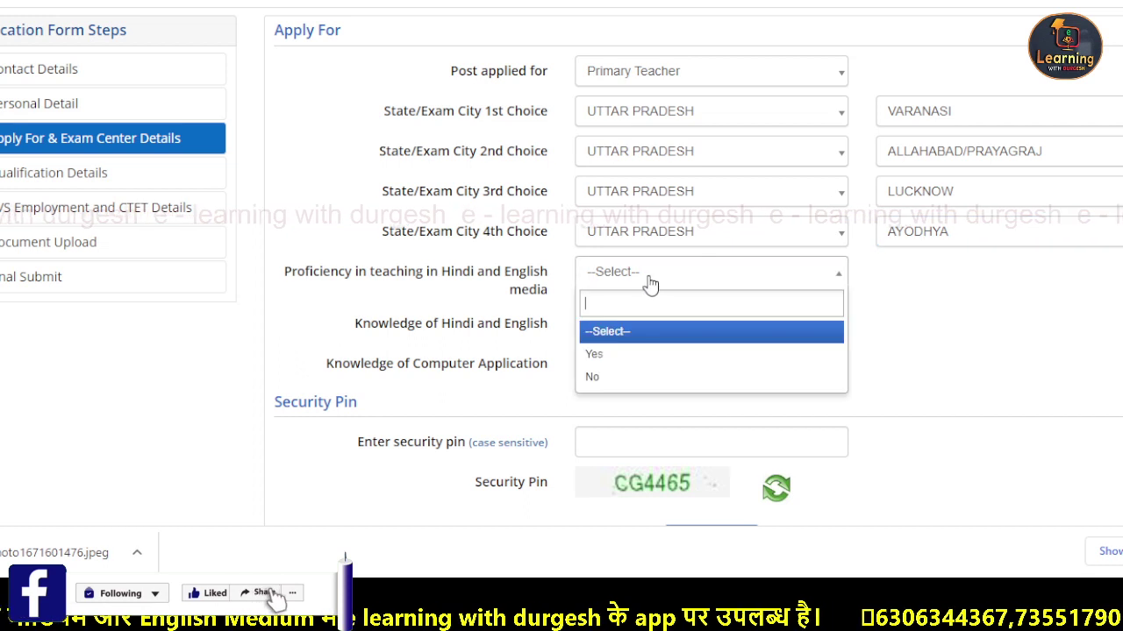
click(656, 353)
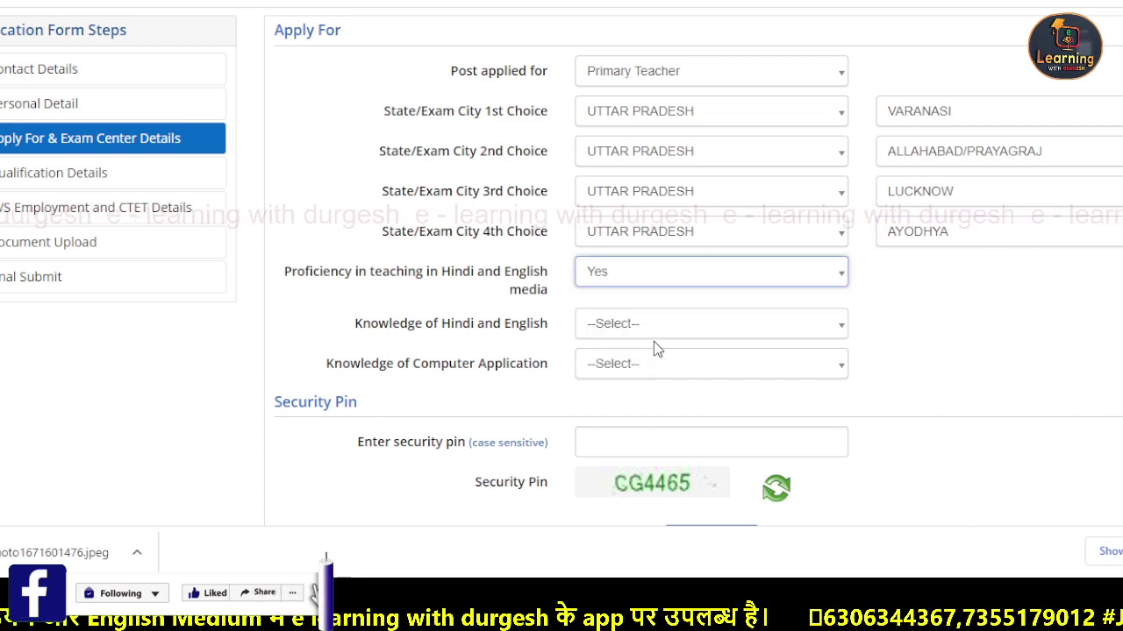
click(656, 332)
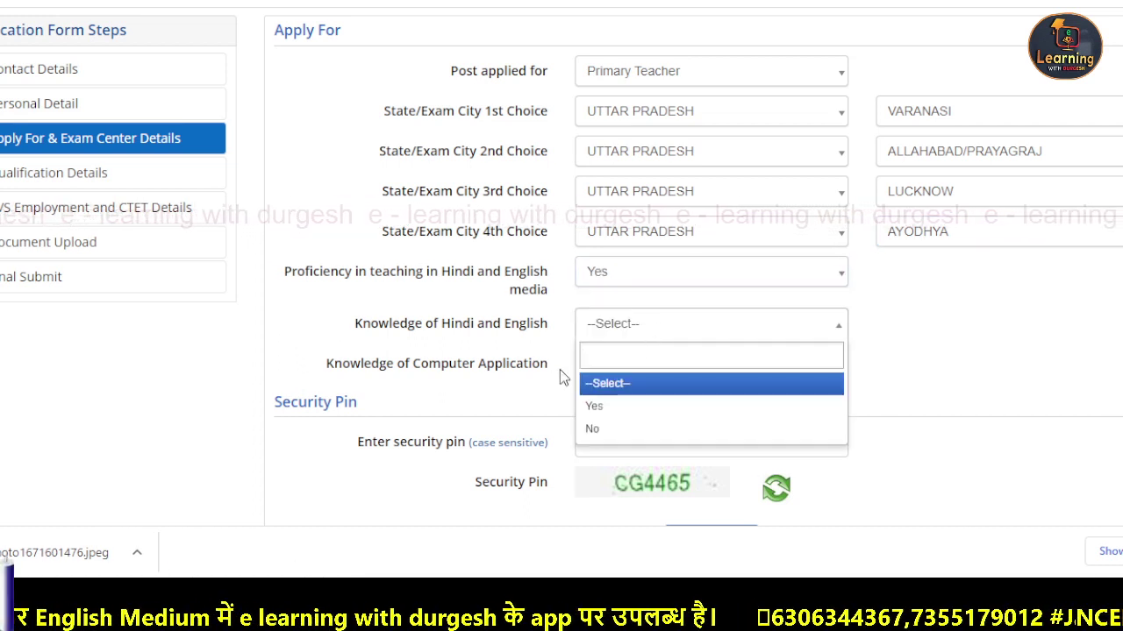
click(595, 406)
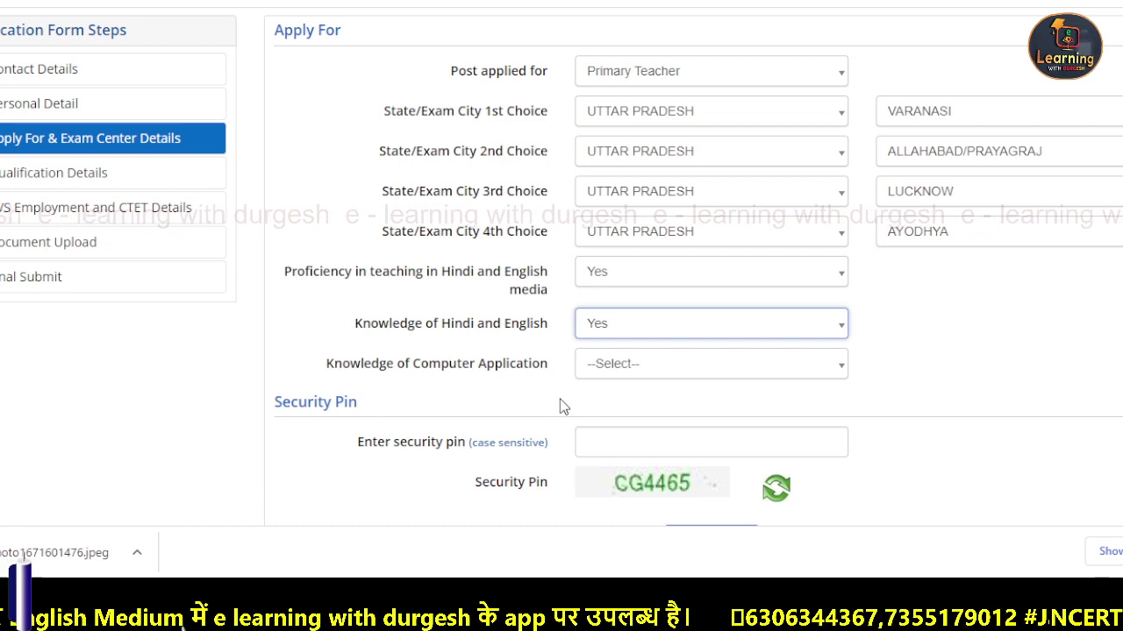
click(666, 363)
click(623, 449)
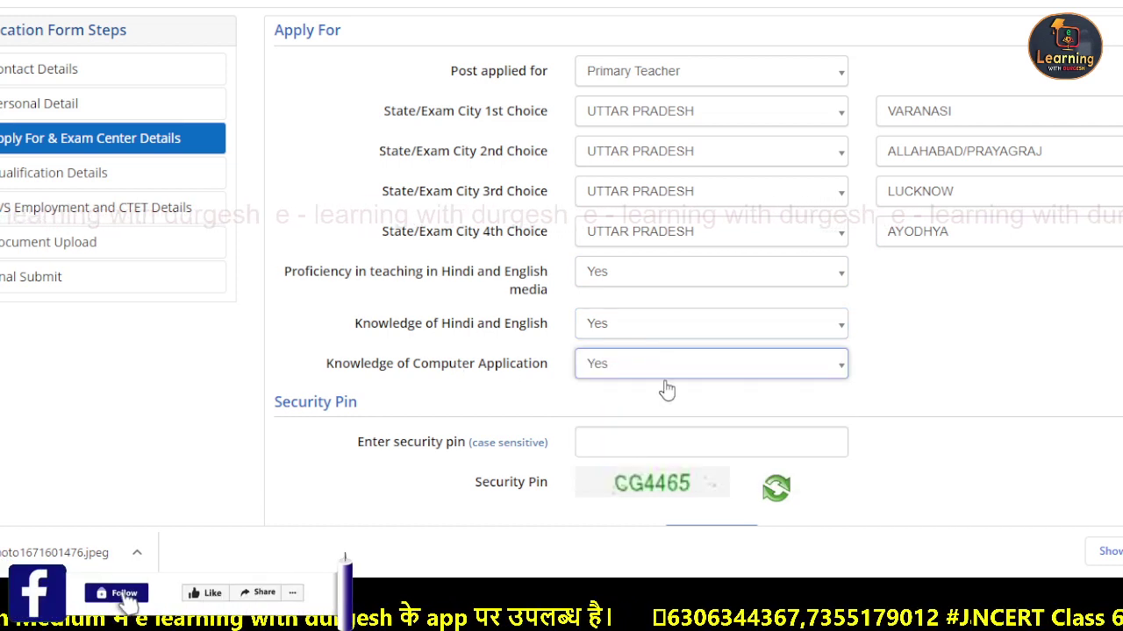
Enter the displayed security pin, then Save & Next and confirm Yes to submit the section
scroll(664, 347, down, 1)
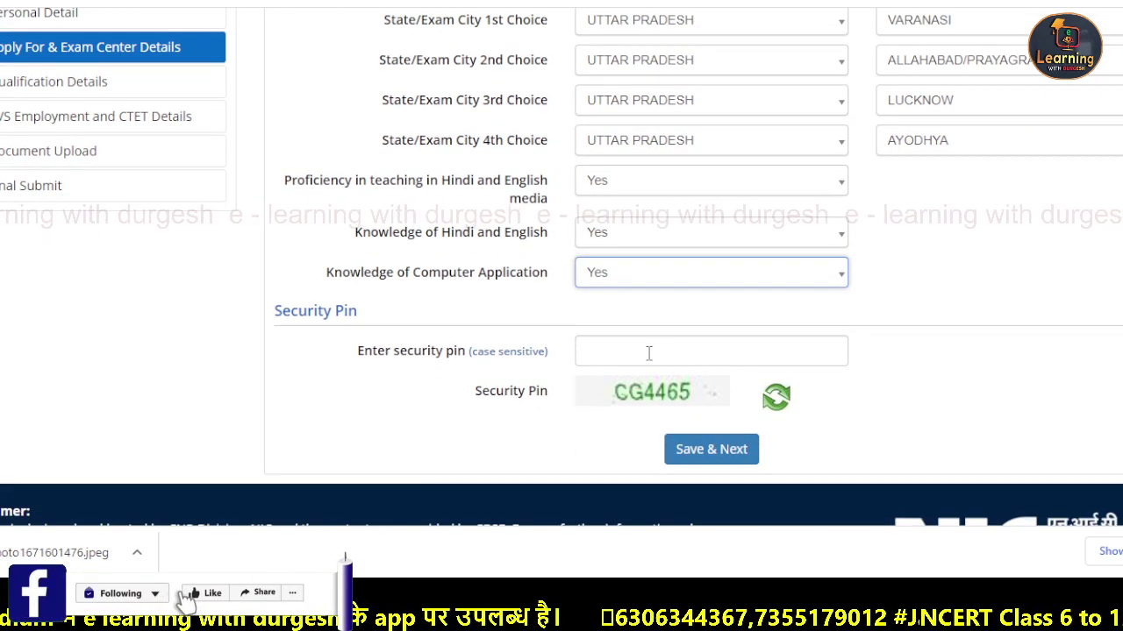
click(647, 352)
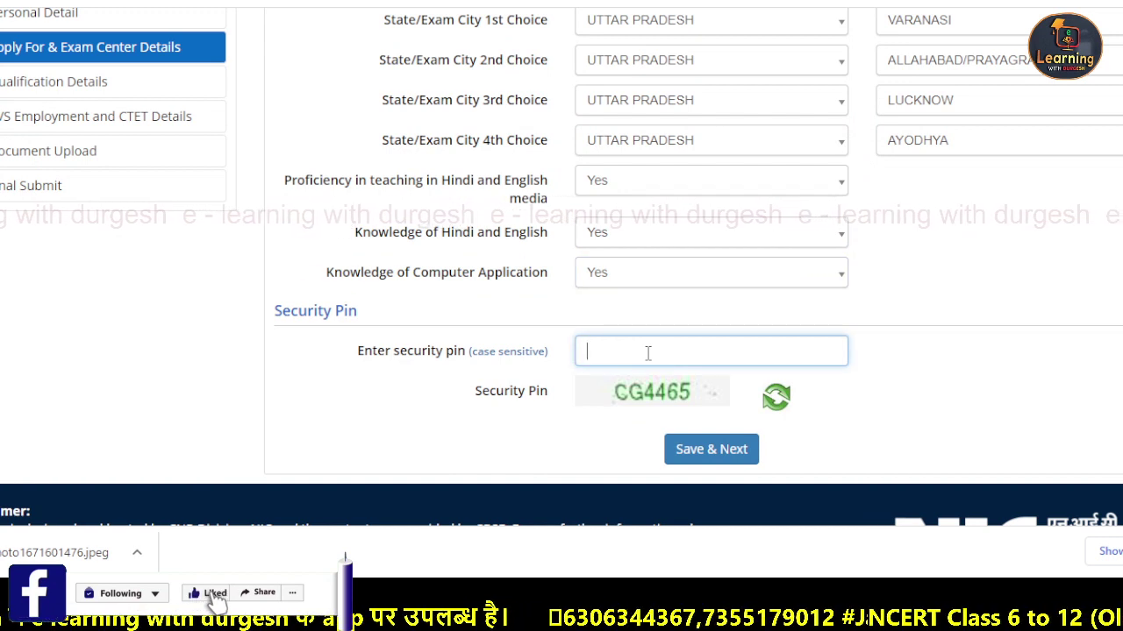
text(CG4465)
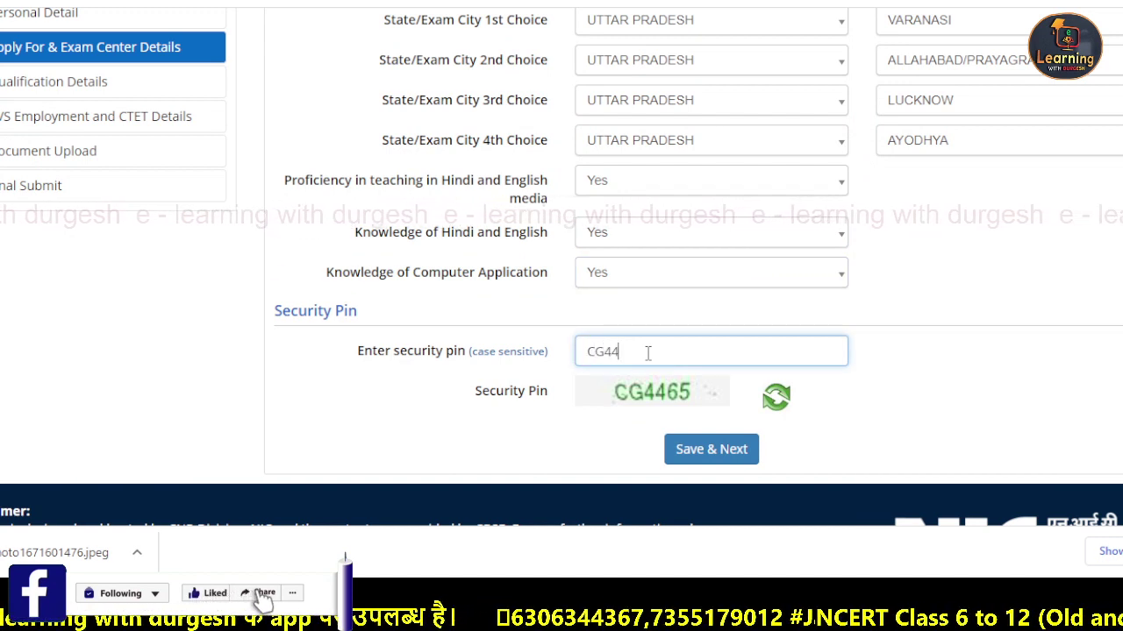
click(681, 459)
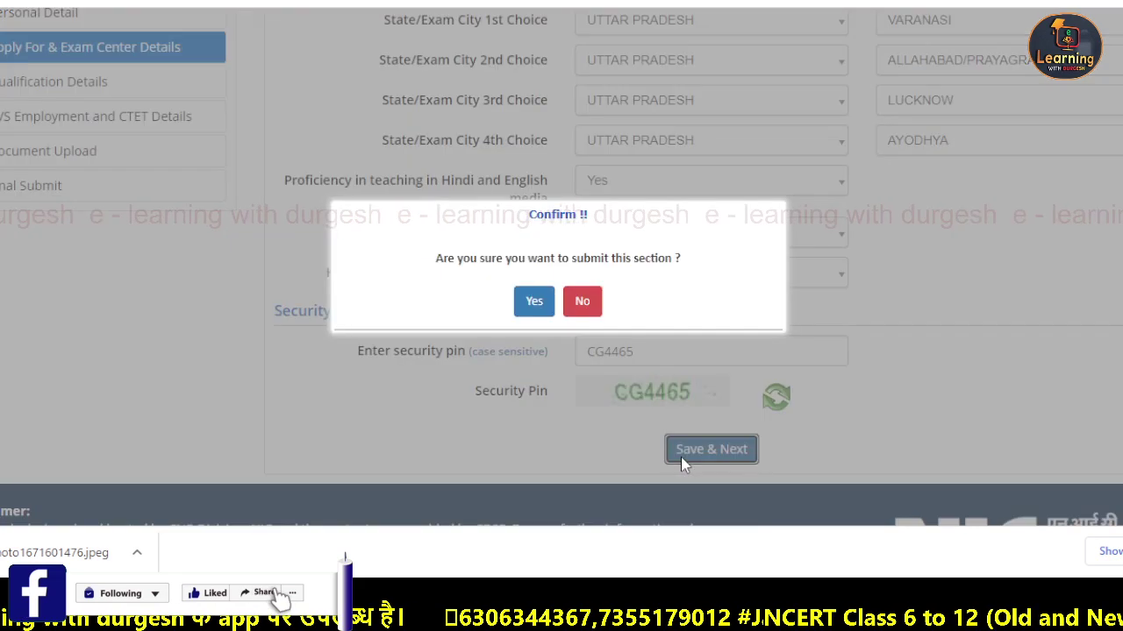
click(537, 301)
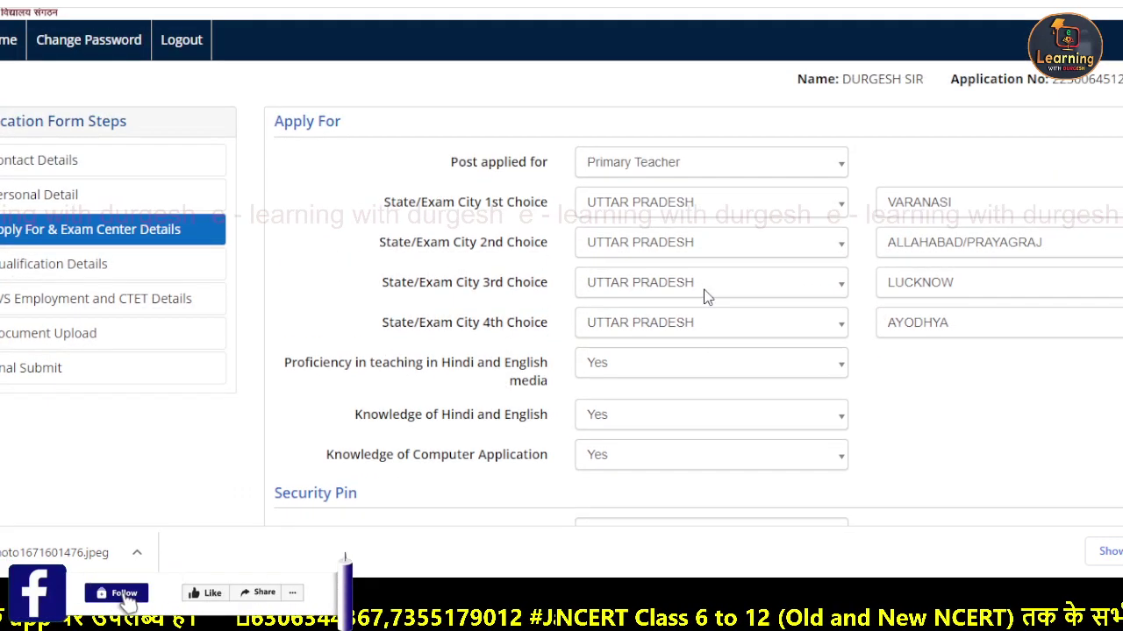
Proceed to Qualification Details and set Pass Status to Passed, leaving the year of passing unselected
click(717, 449)
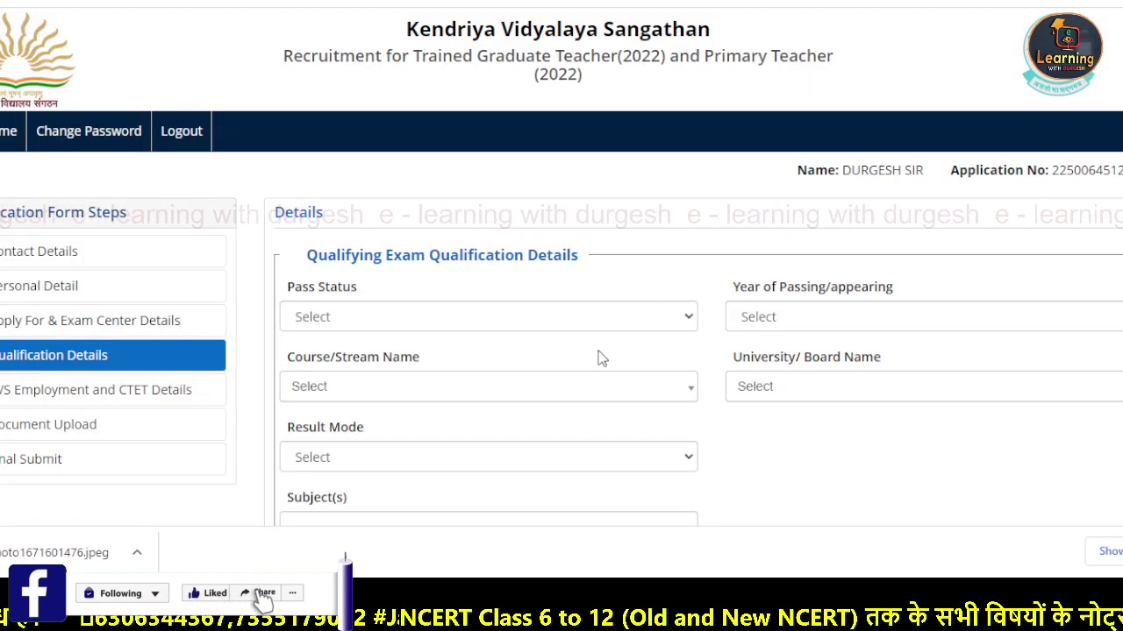
click(579, 323)
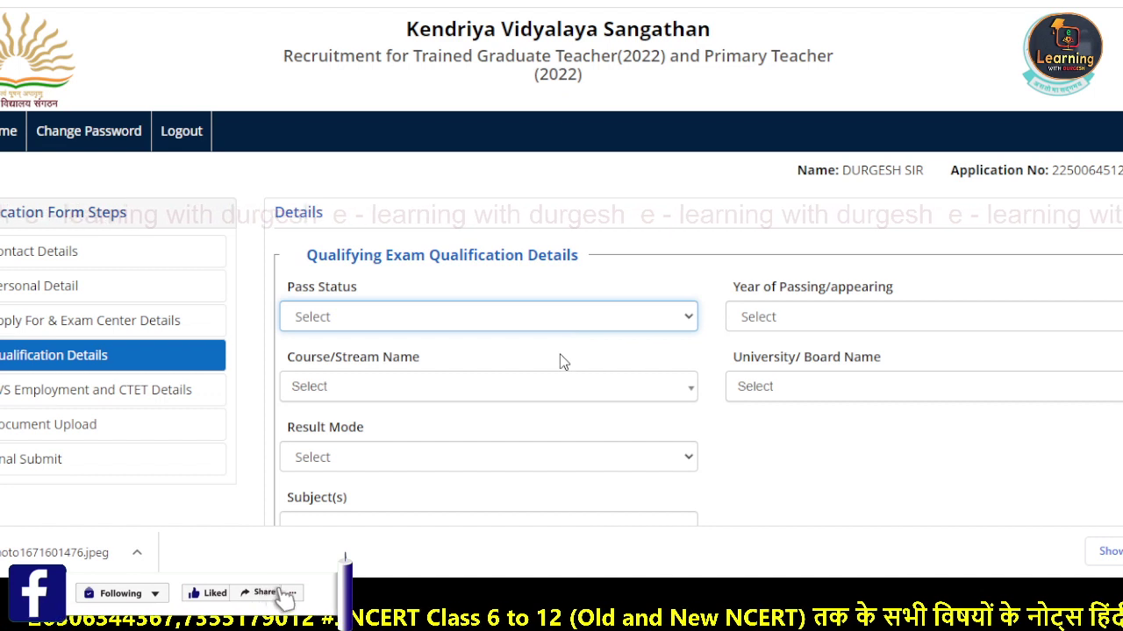
click(560, 355)
click(746, 326)
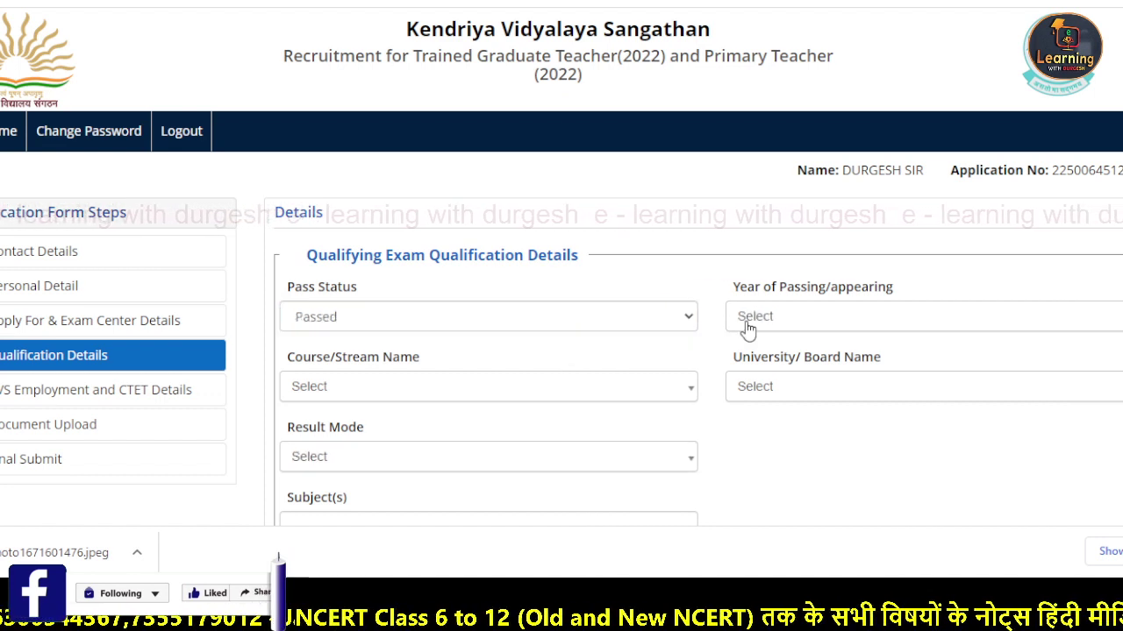
click(739, 328)
click(742, 328)
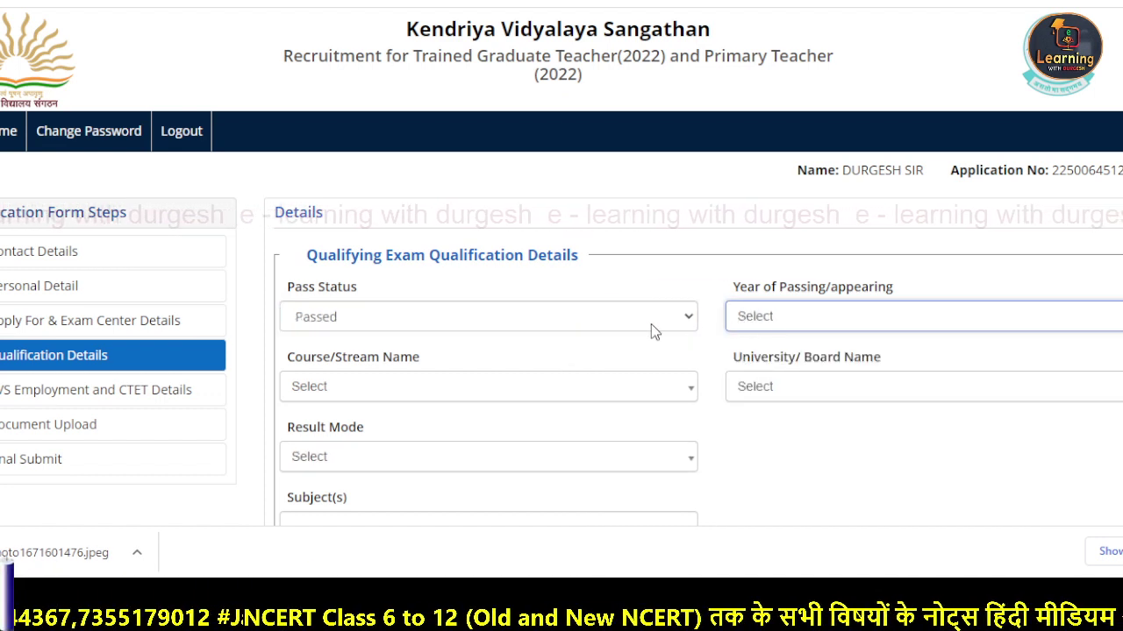
click(527, 324)
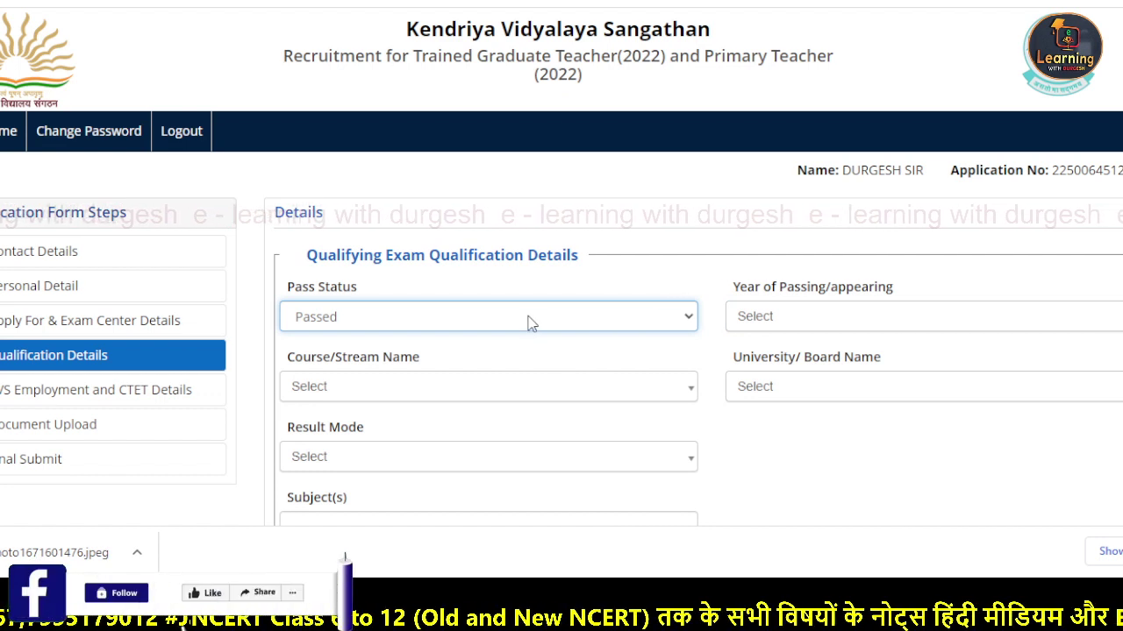